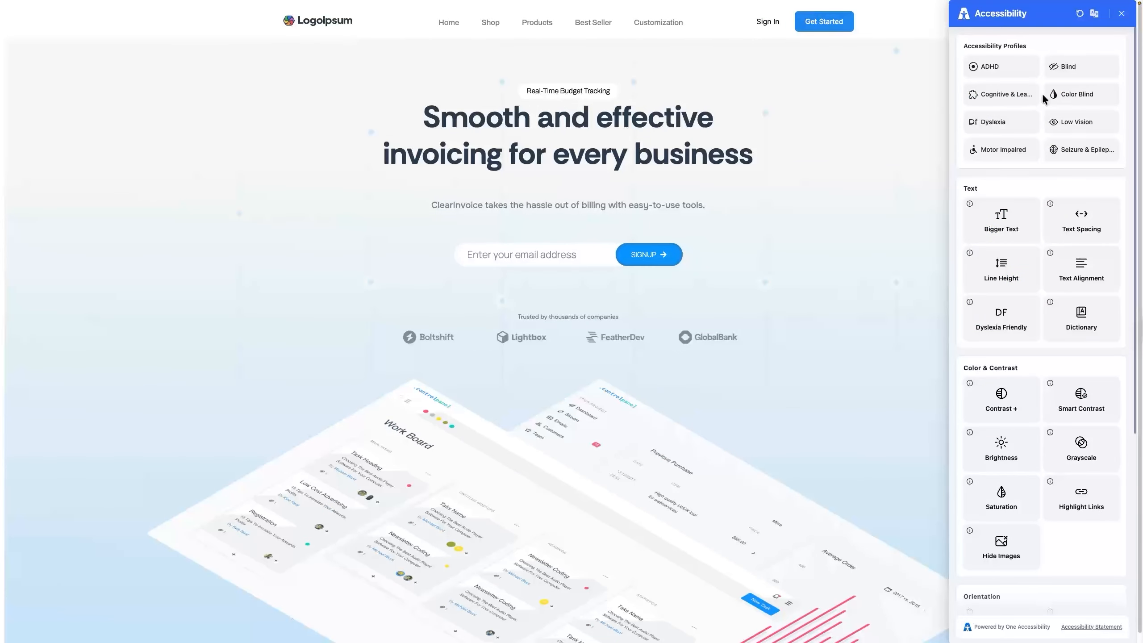
Try the Color Blind, Dyslexia and Low Vision accessibility profiles on the page one after another, switching each off again
left_click(1100, 98)
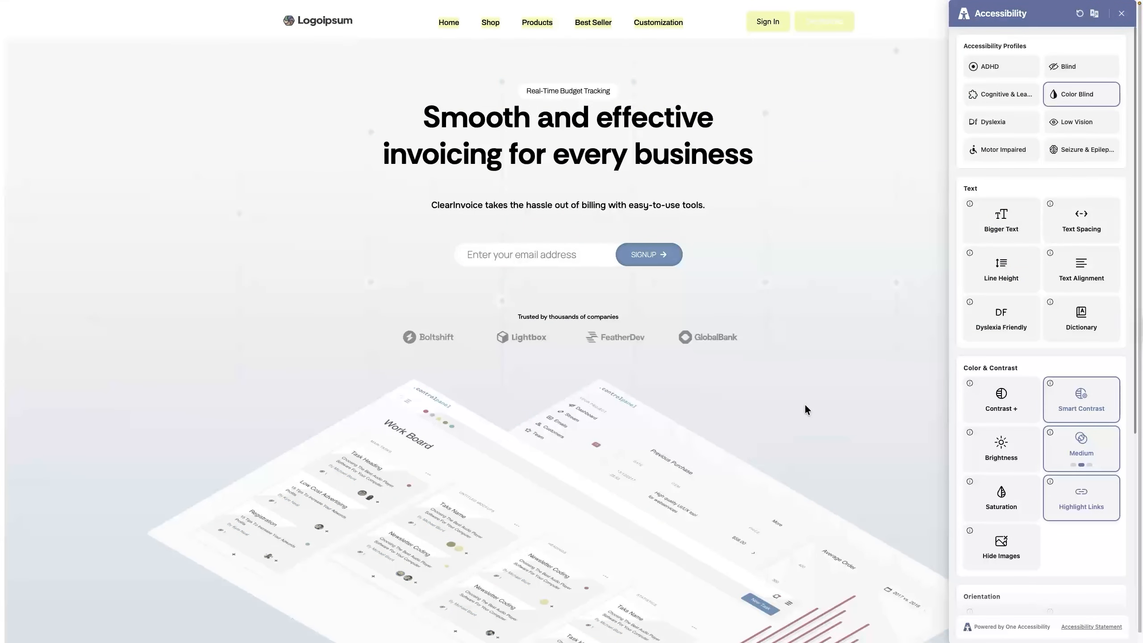
left_click(1107, 99)
left_click(1013, 125)
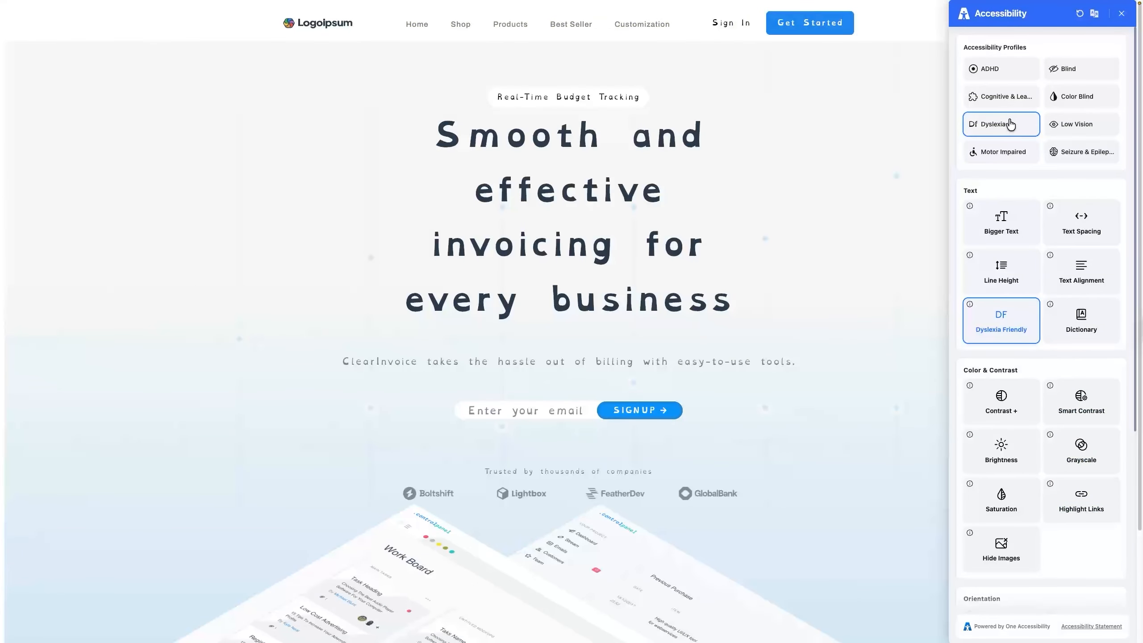
left_click(1013, 128)
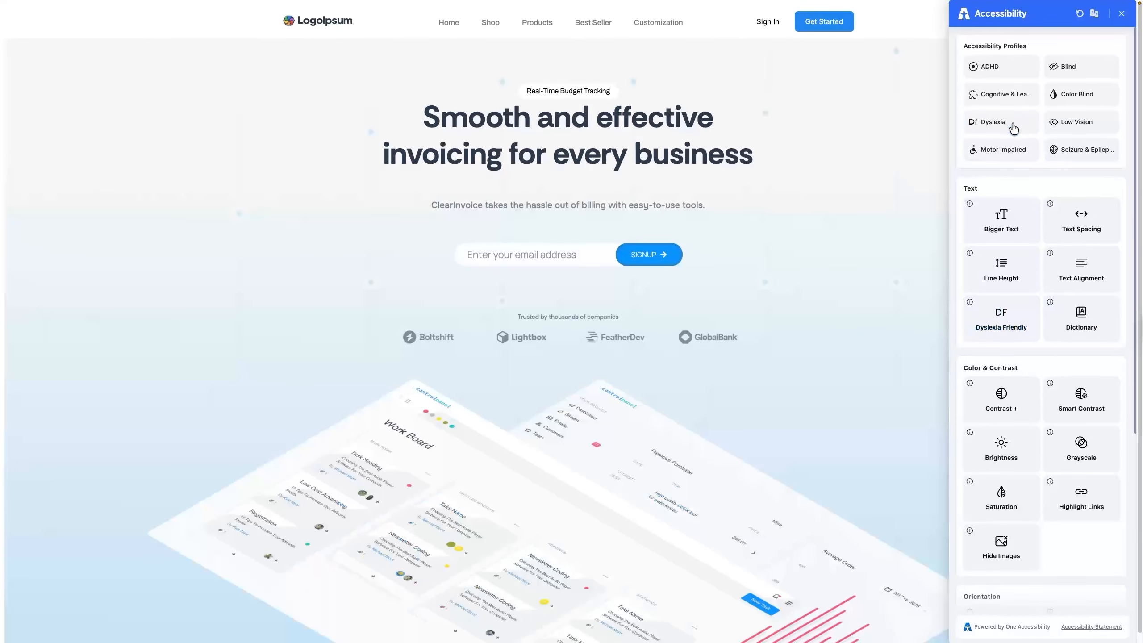
left_click(1100, 127)
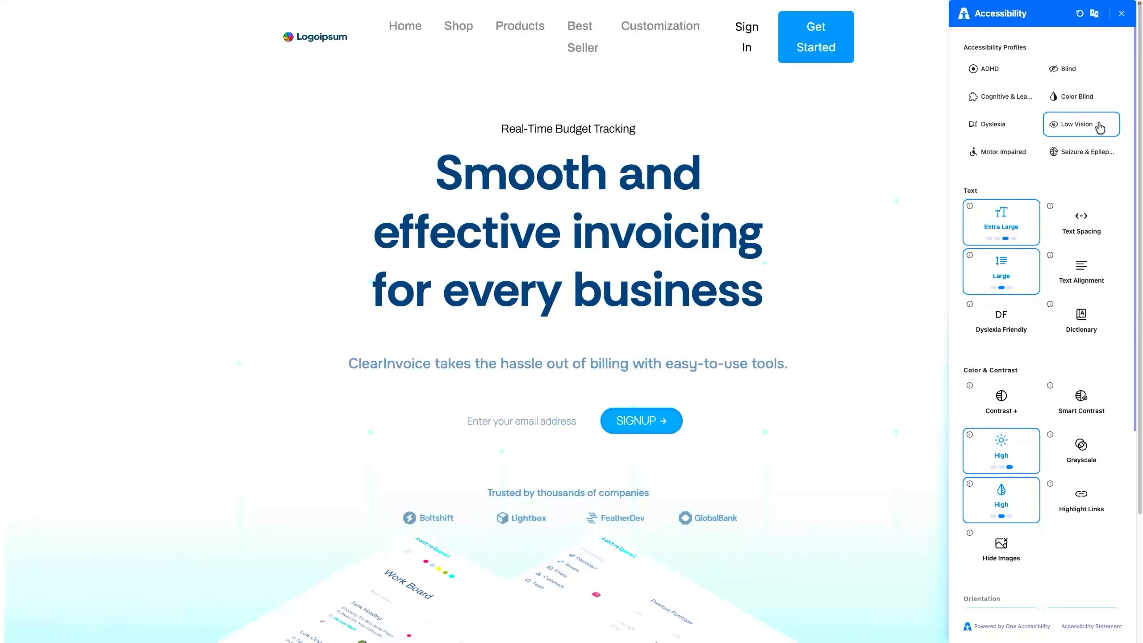
left_click(1100, 127)
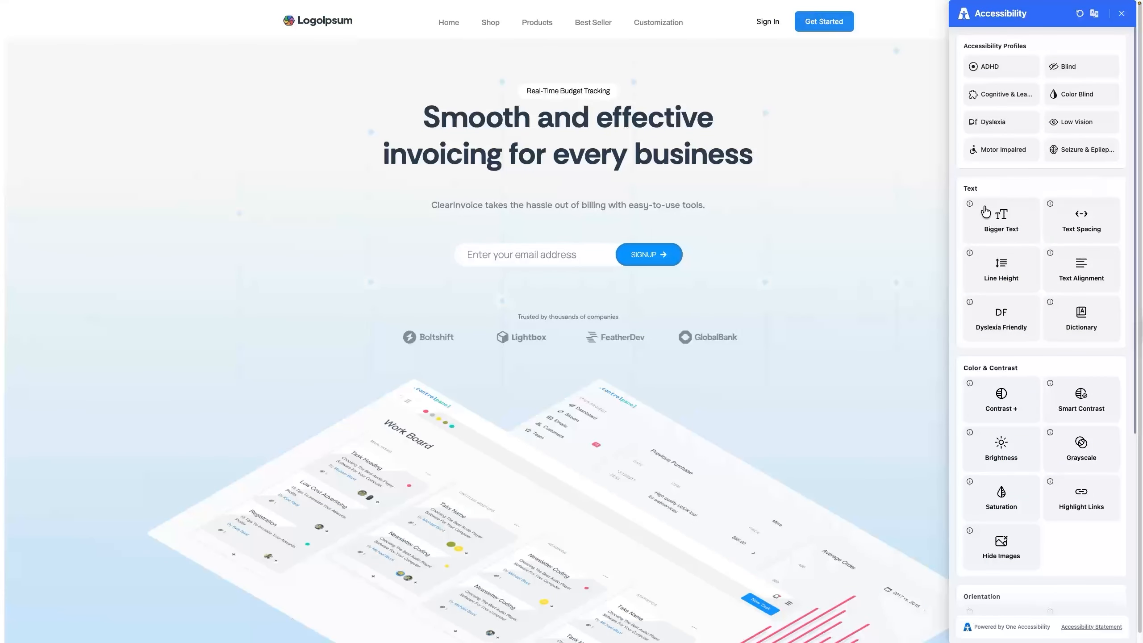
Cycle Bigger Text from Medium up to Huge and back to off, and try the Text Spacing option
left_click(1021, 218)
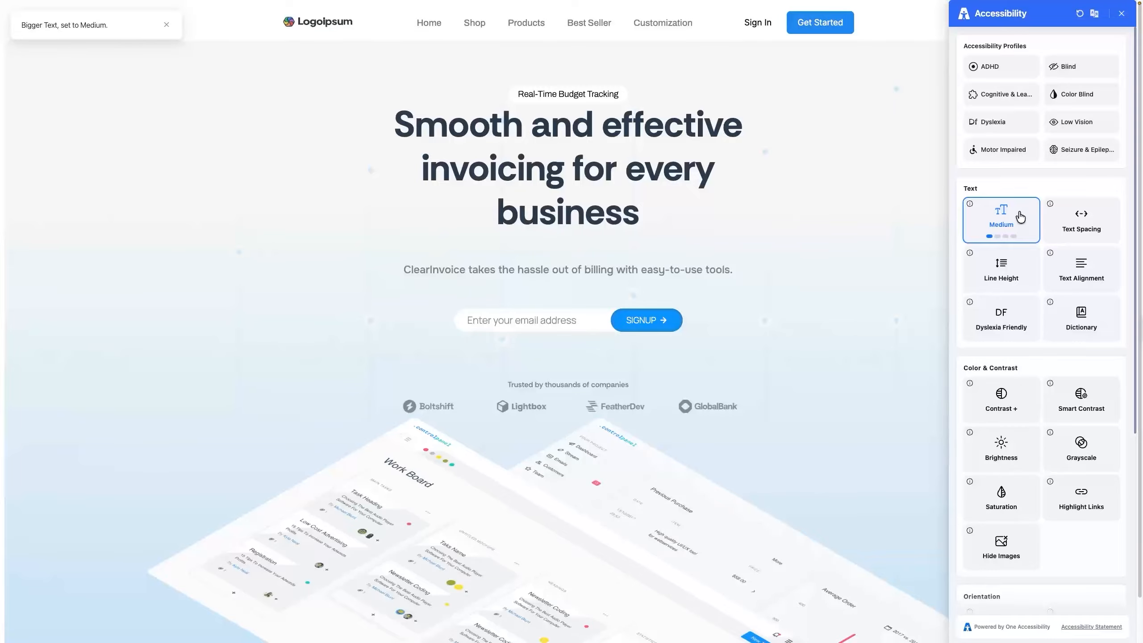
left_click(1021, 218)
left_click(1021, 218)
left_click(1021, 218)
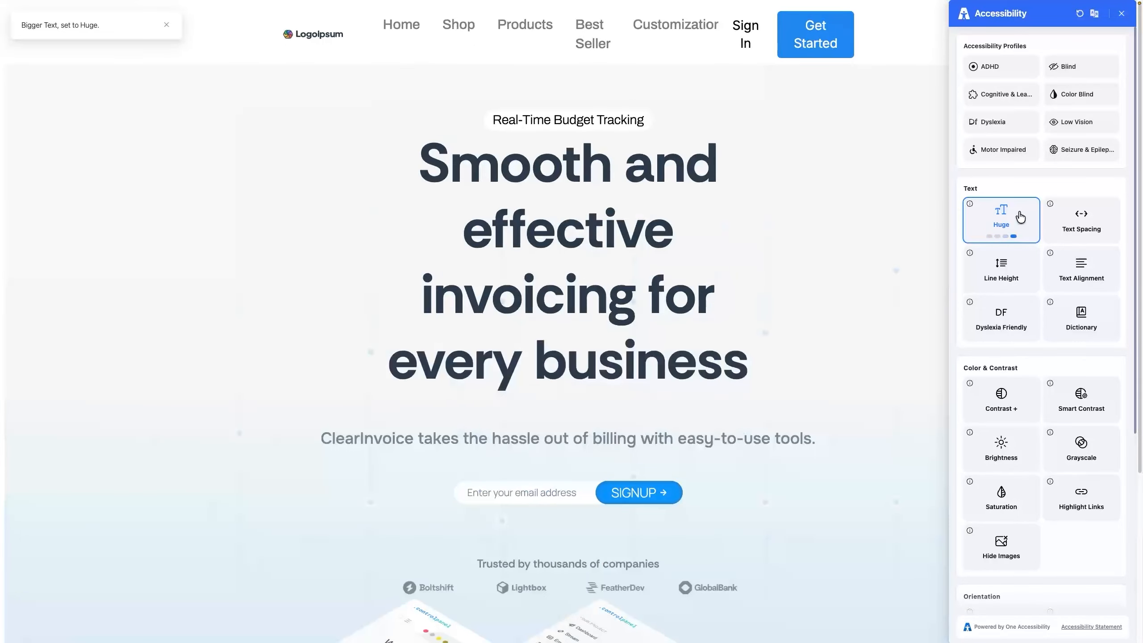
left_click(1020, 218)
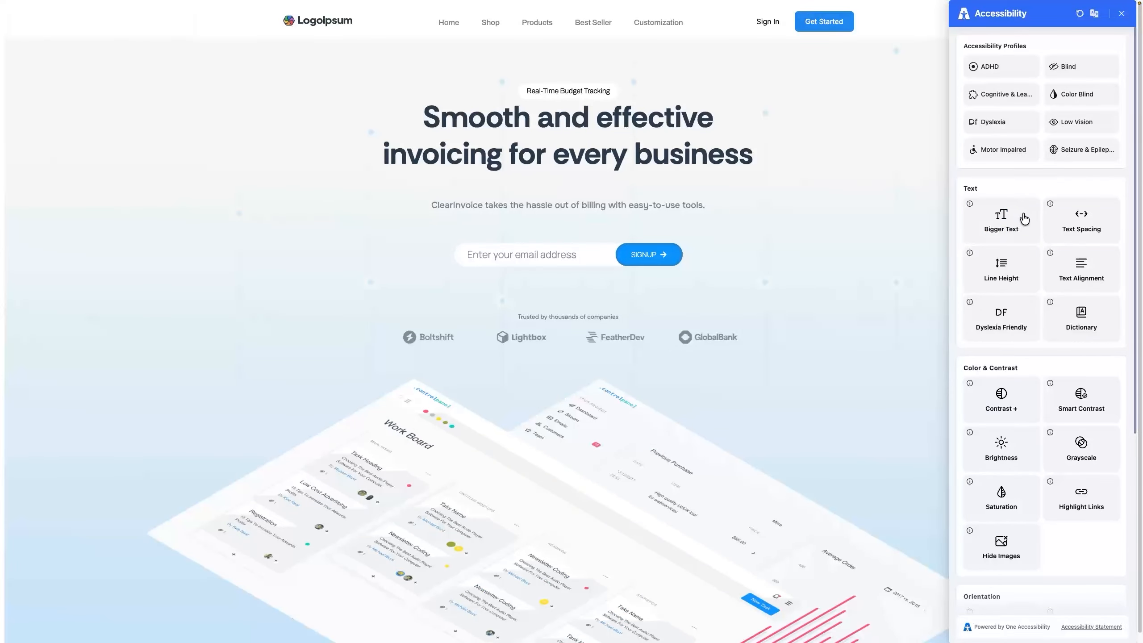
left_click(1100, 215)
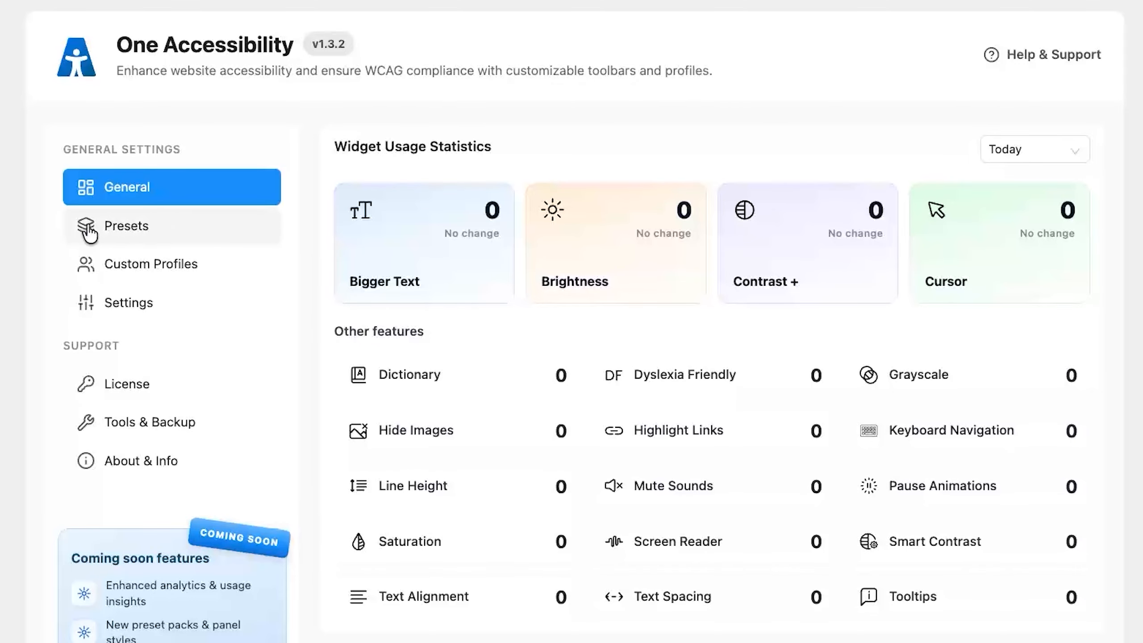
Add a new preset for the accessibility widget and name it Accessibility Preset
left_click(204, 233)
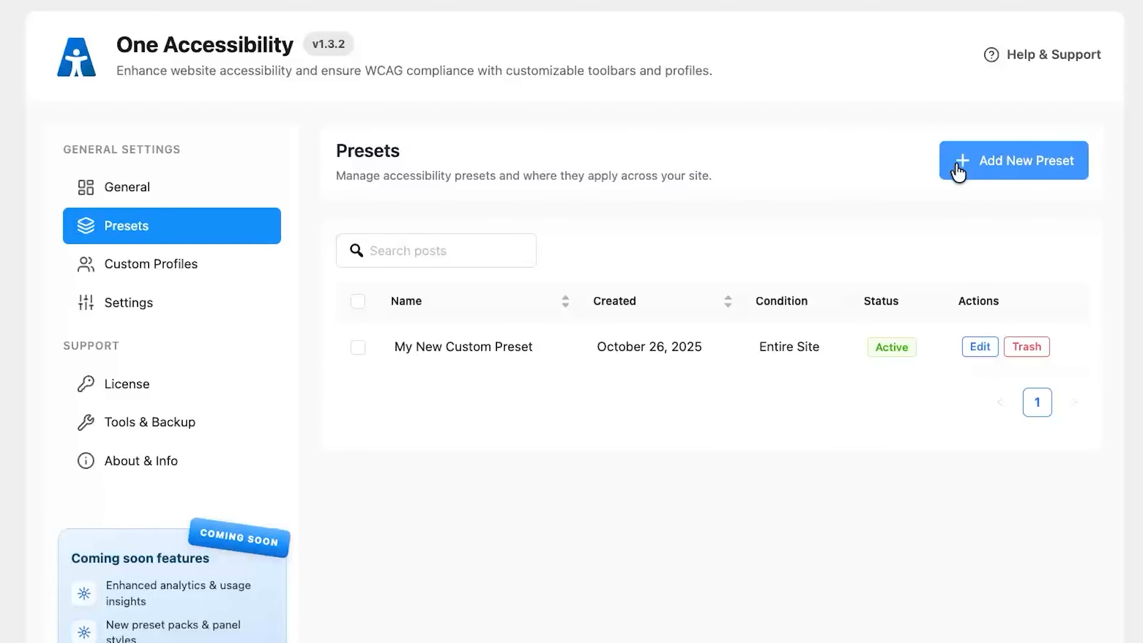
left_click(1014, 165)
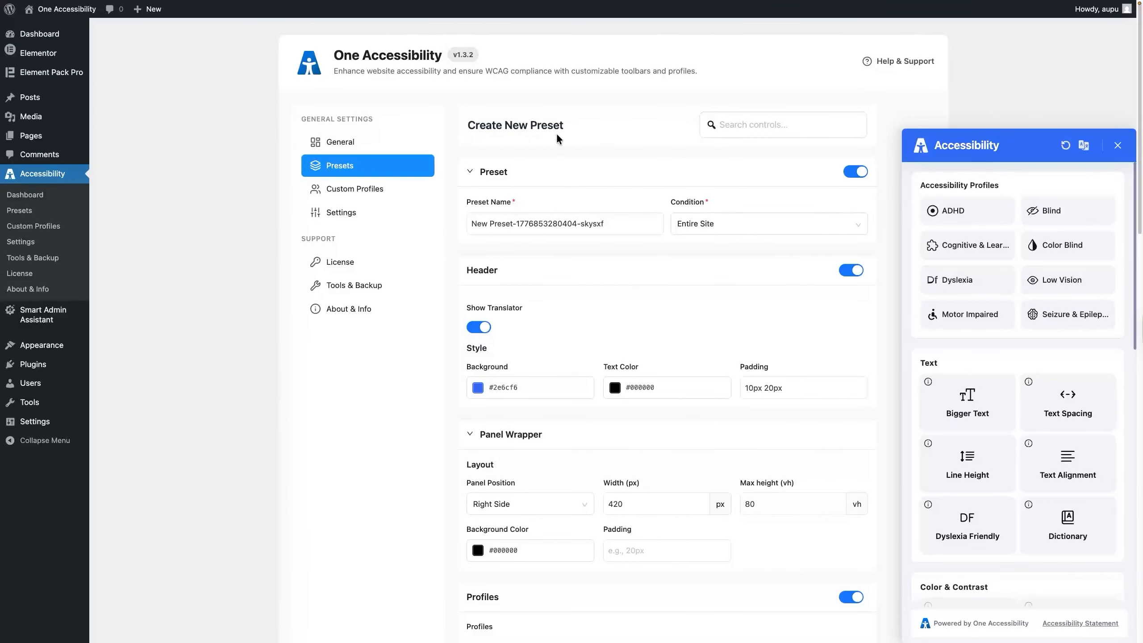
scroll(635, 207, "down", 15)
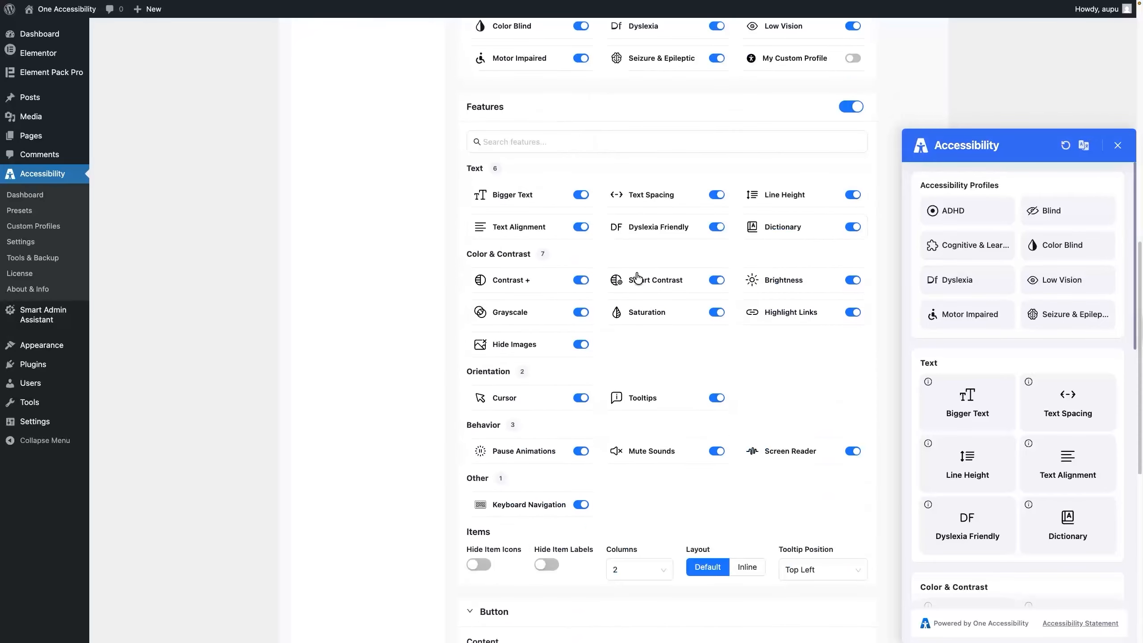
scroll(637, 275, "down", 5)
scroll(638, 275, "up", 20)
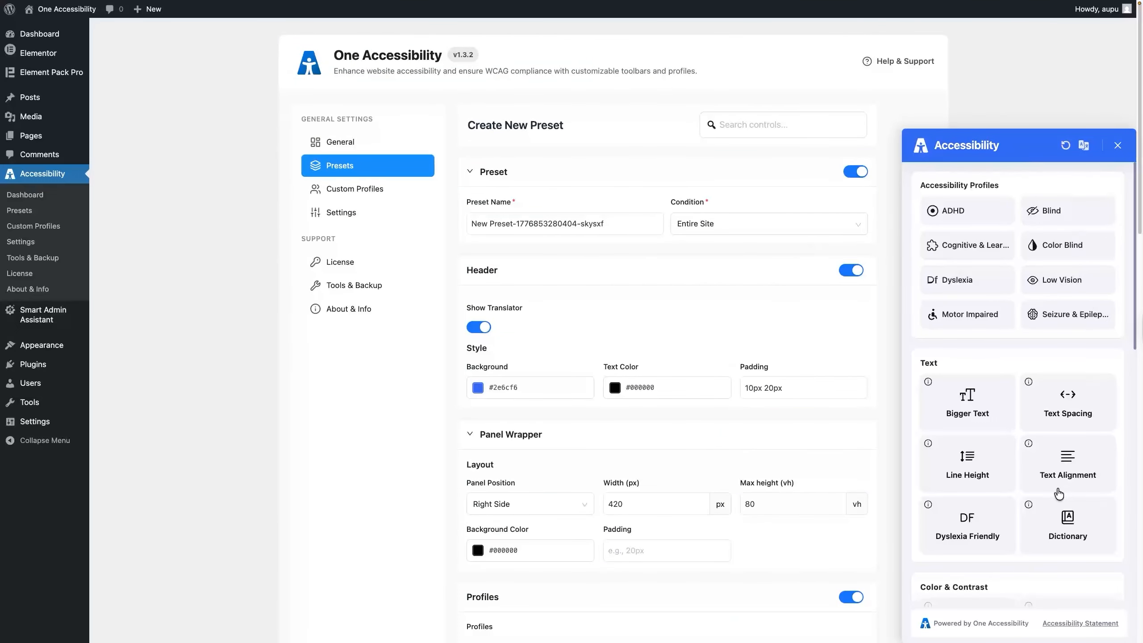
scroll(1041, 473, "down", 10)
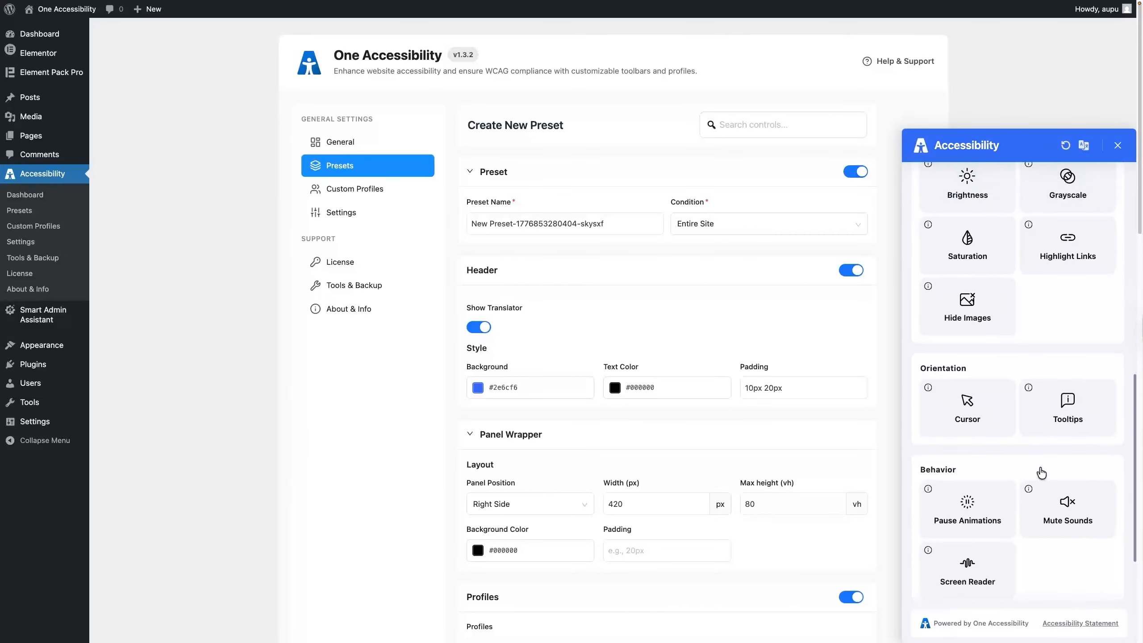
scroll(1041, 473, "up", 10)
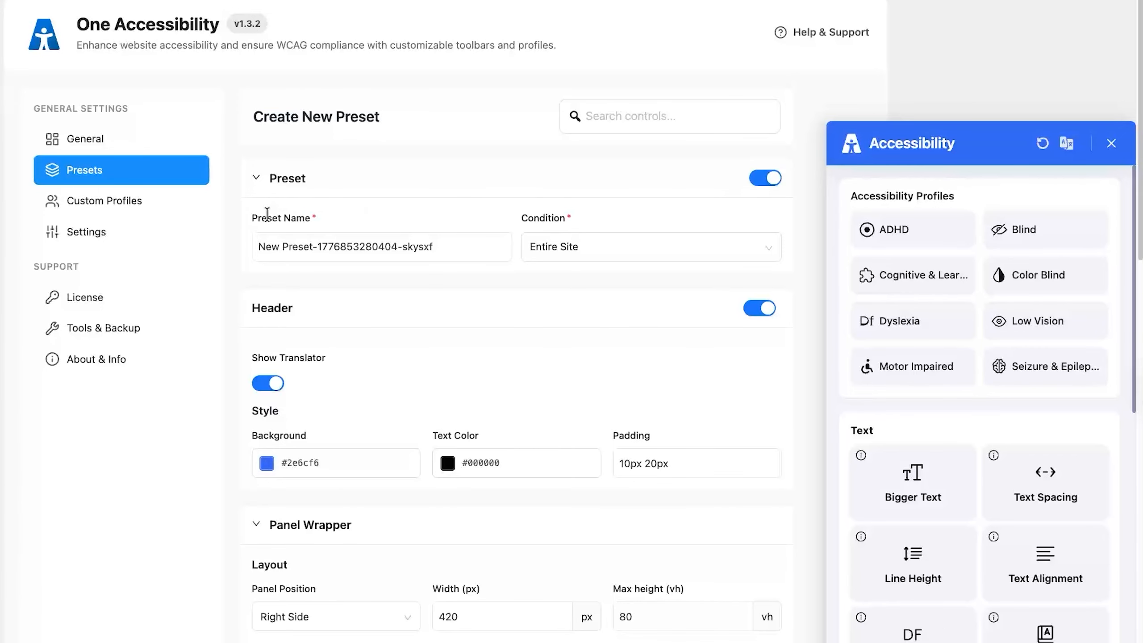
left_click_drag(433, 246, 256, 246)
type("Accessibility Preset")
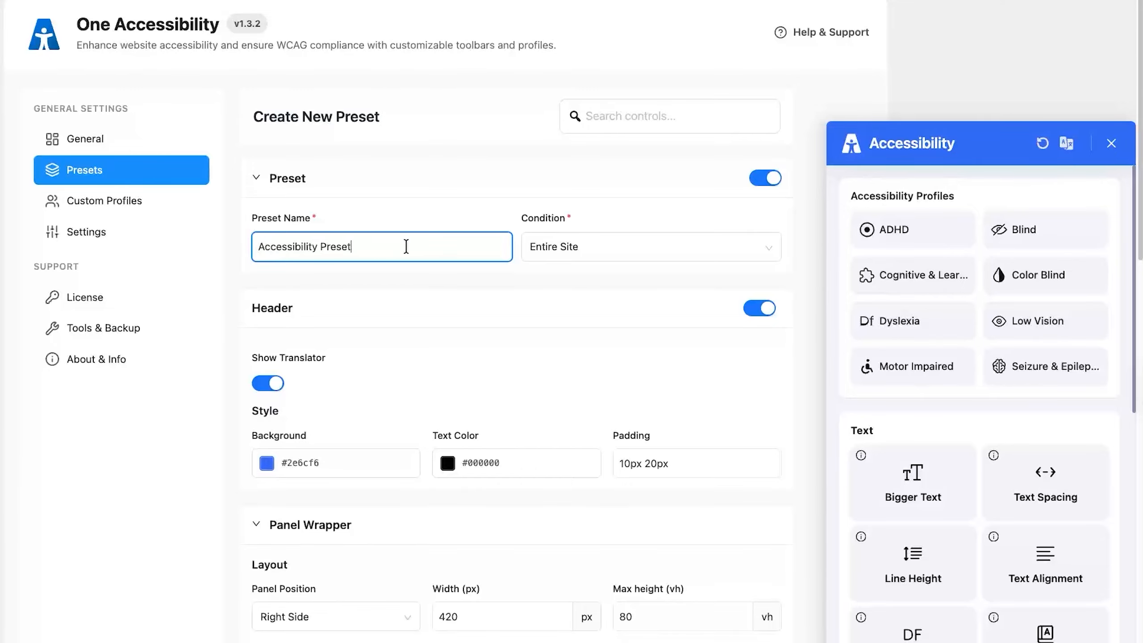
Try the Singular condition for the preset and view the choices for specific posts
left_click(621, 253)
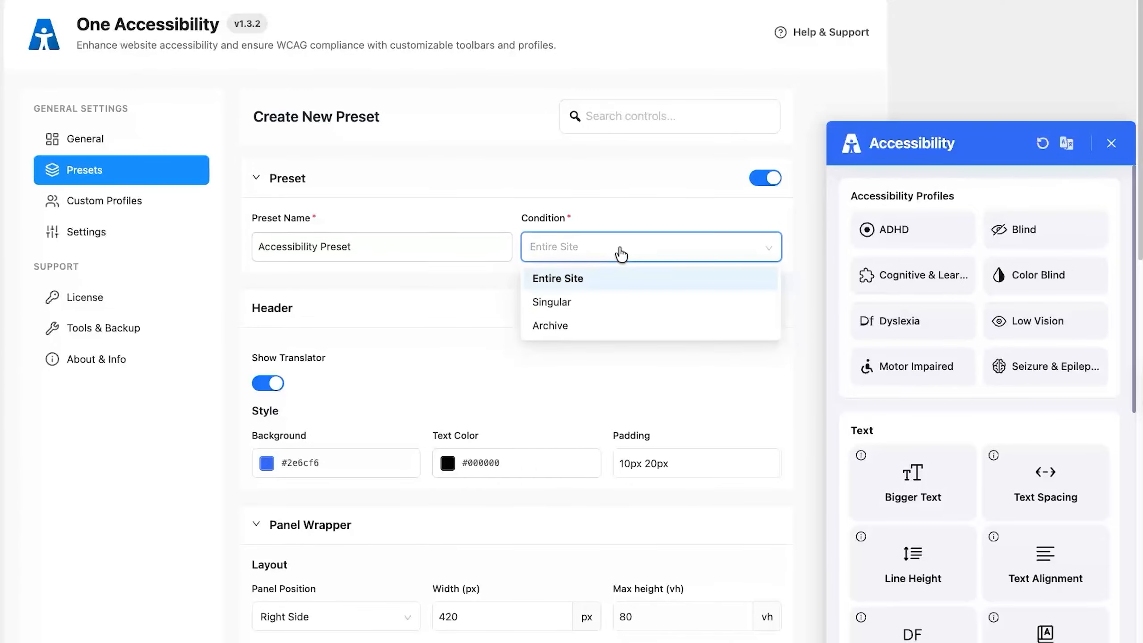
left_click(609, 310)
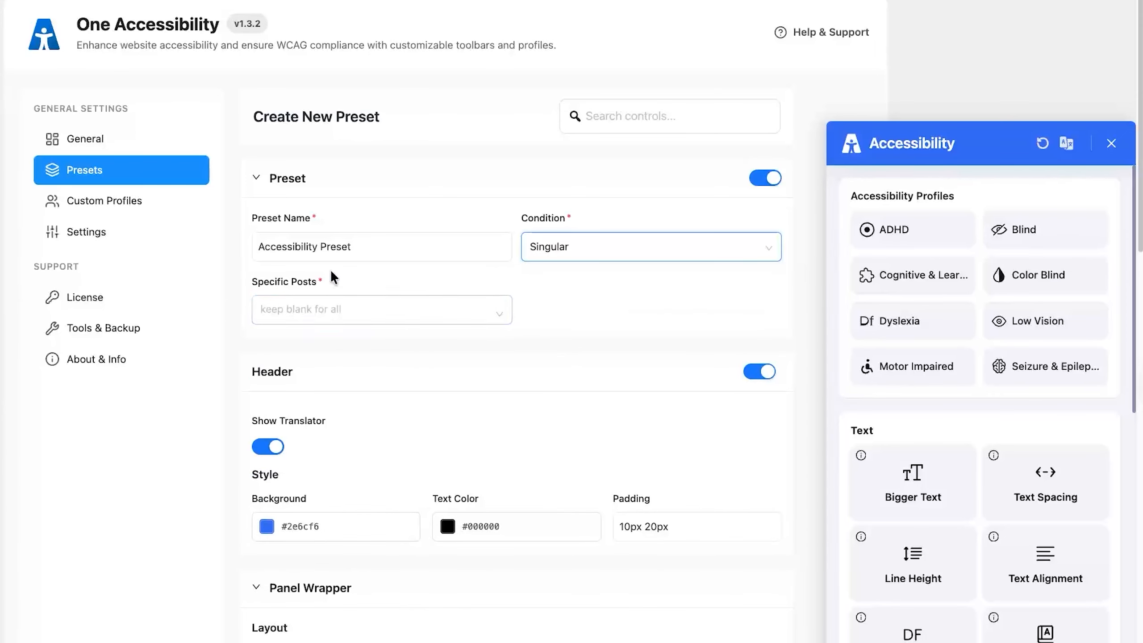
left_click(396, 315)
left_click(389, 312)
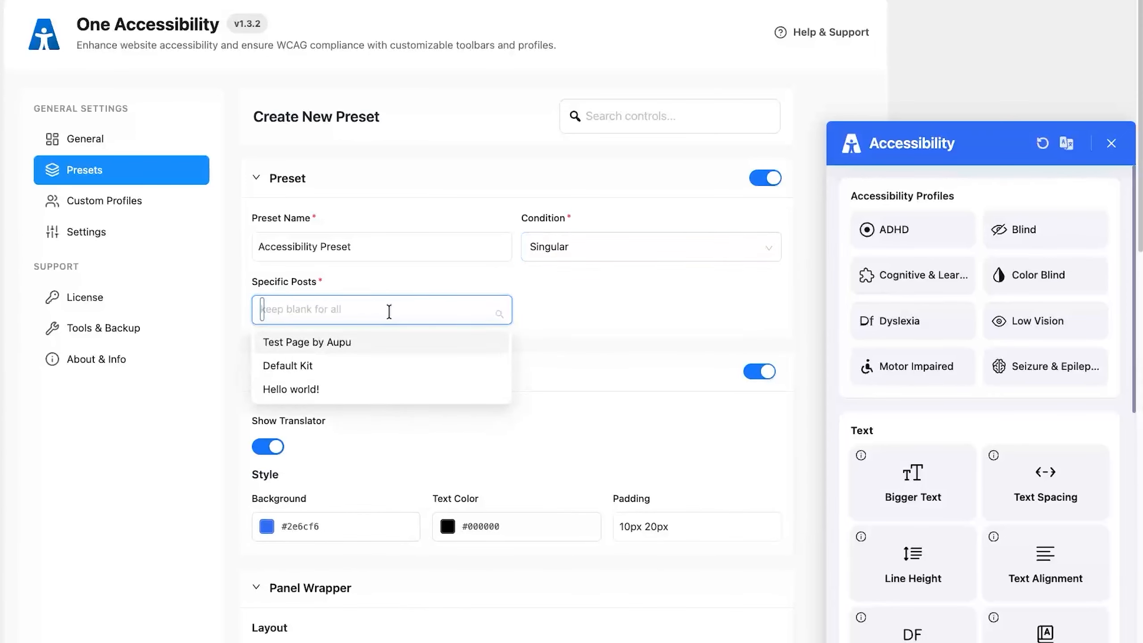
left_click(585, 312)
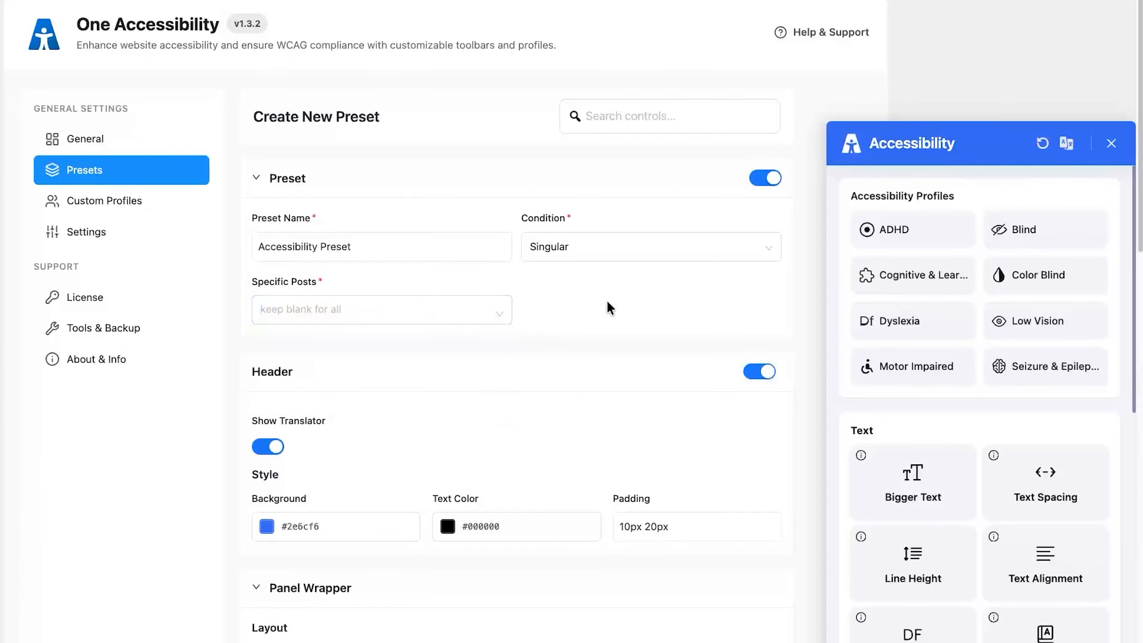
Try the Archive condition, view the specific archive page choices, and set the condition back to Entire Site
left_click(643, 255)
left_click(596, 325)
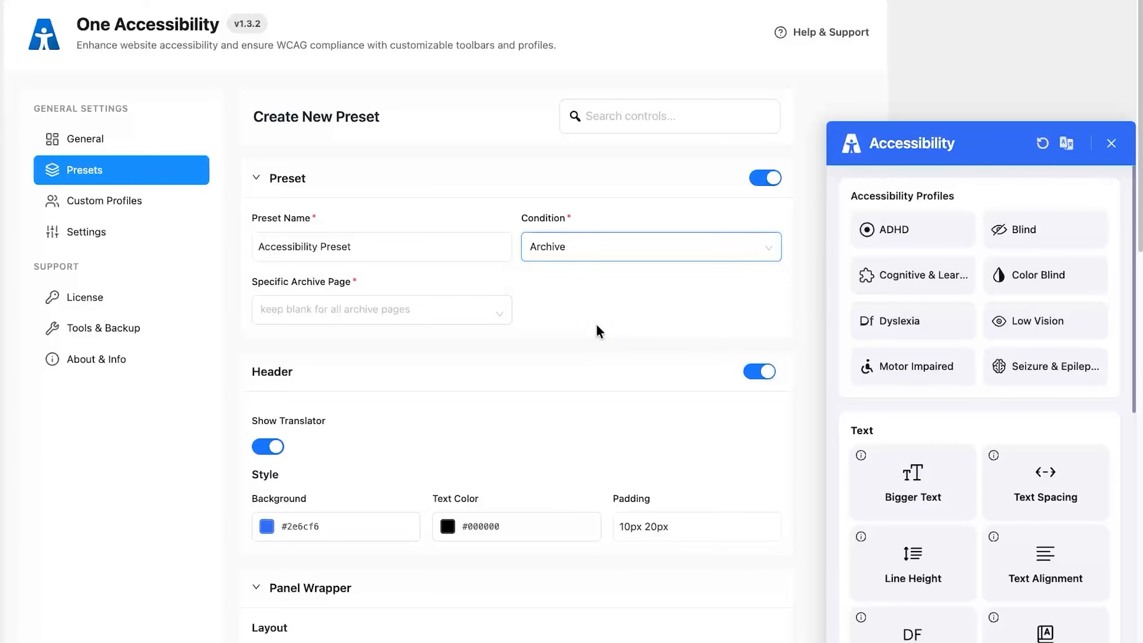
left_click(310, 301)
left_click(375, 307)
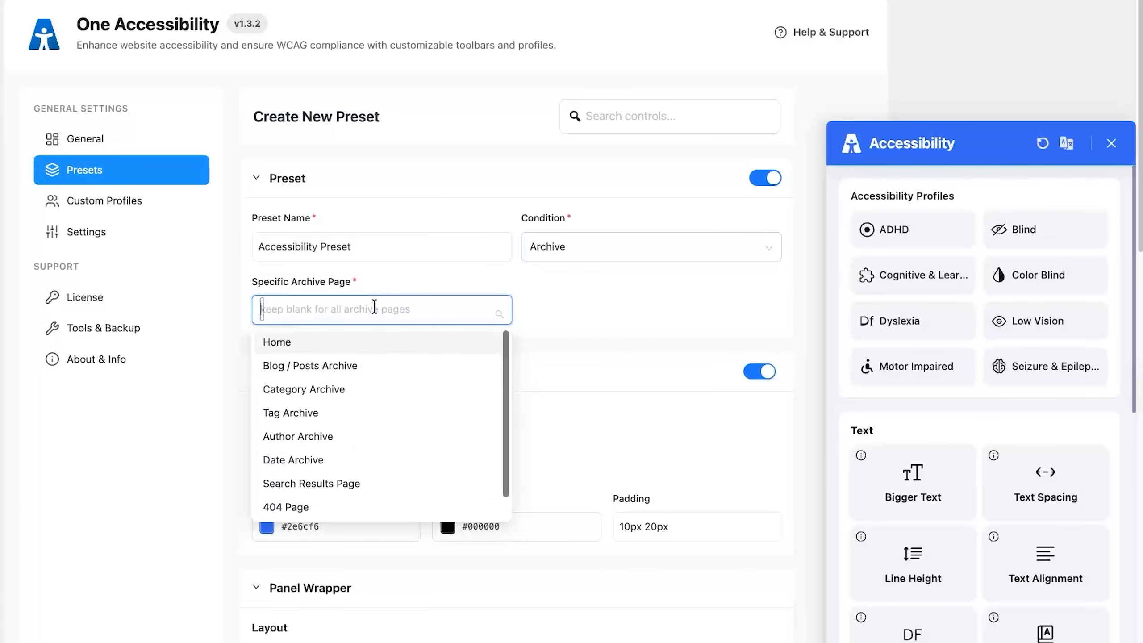
left_click(599, 304)
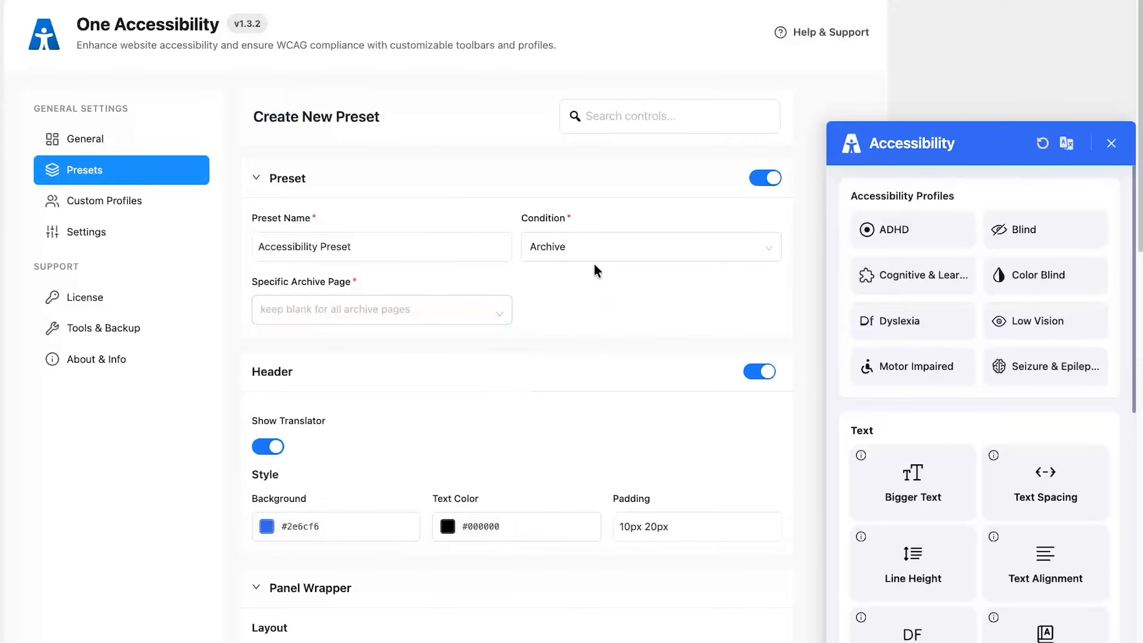
left_click(594, 254)
left_click(591, 276)
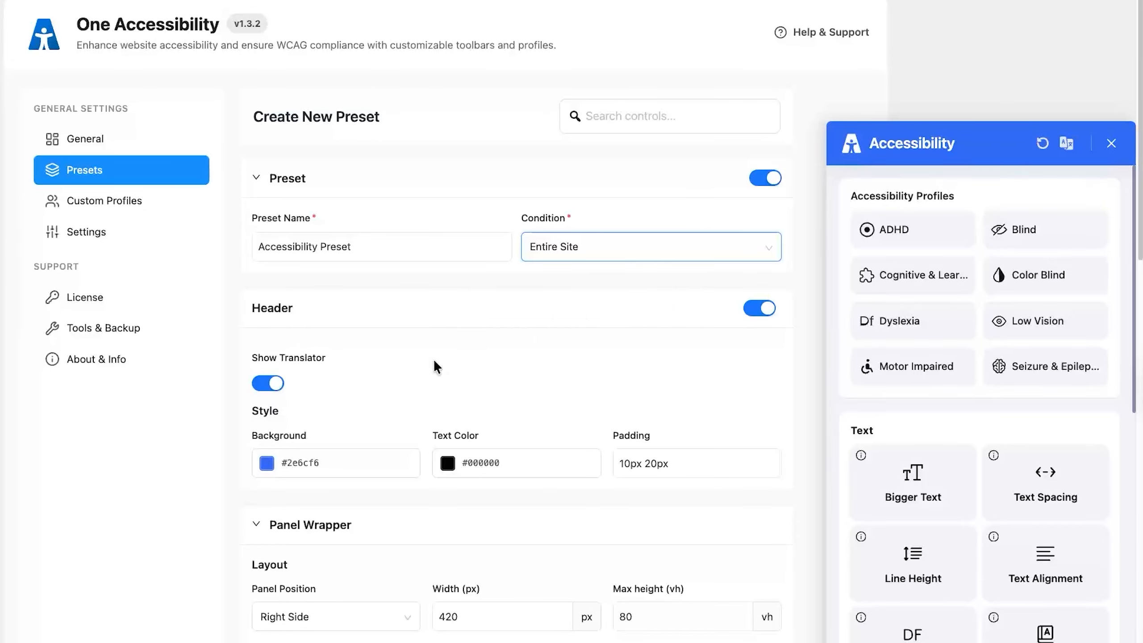
Turn the header's Show Translator option off and back on to compare the widget preview
left_click(274, 384)
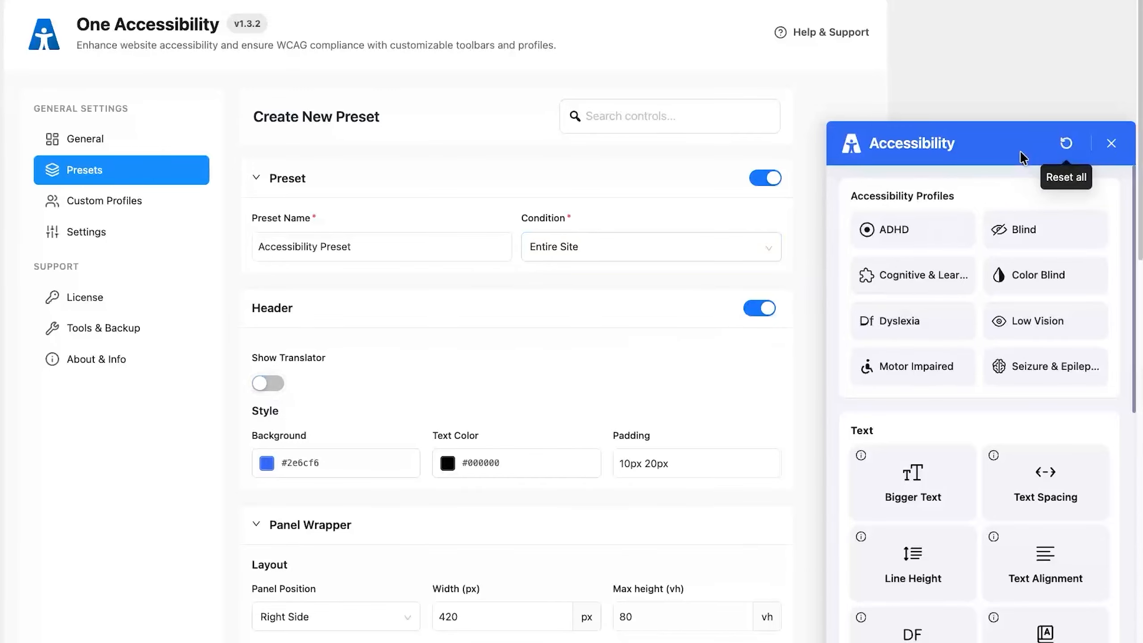
left_click(270, 383)
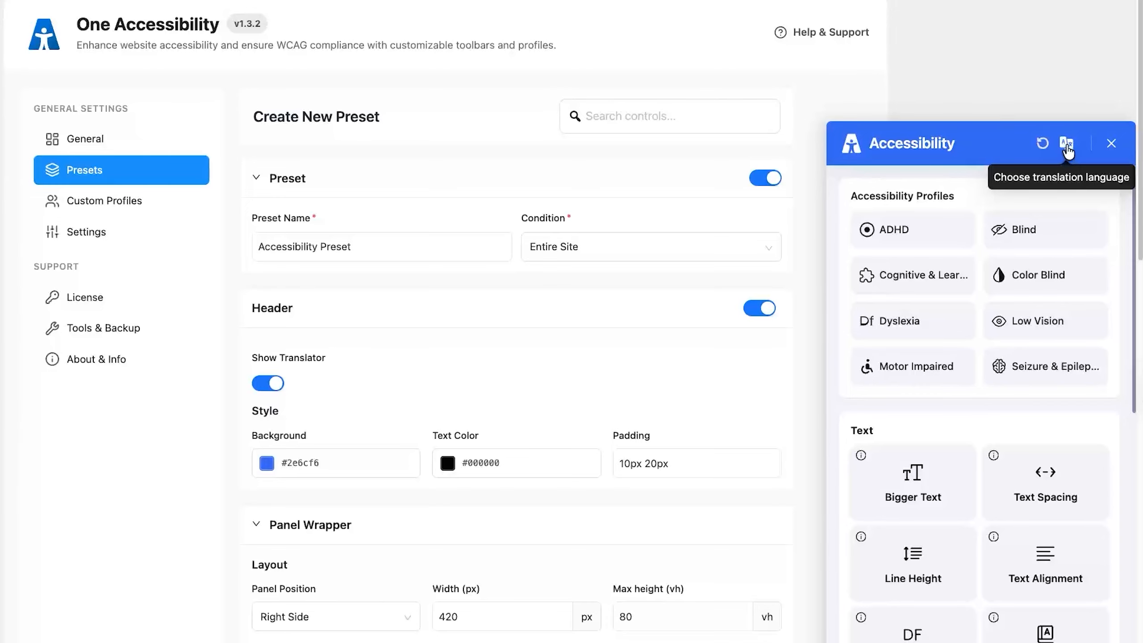
Change the header background to the purple #5d00fd
scroll(475, 378, "down", 3)
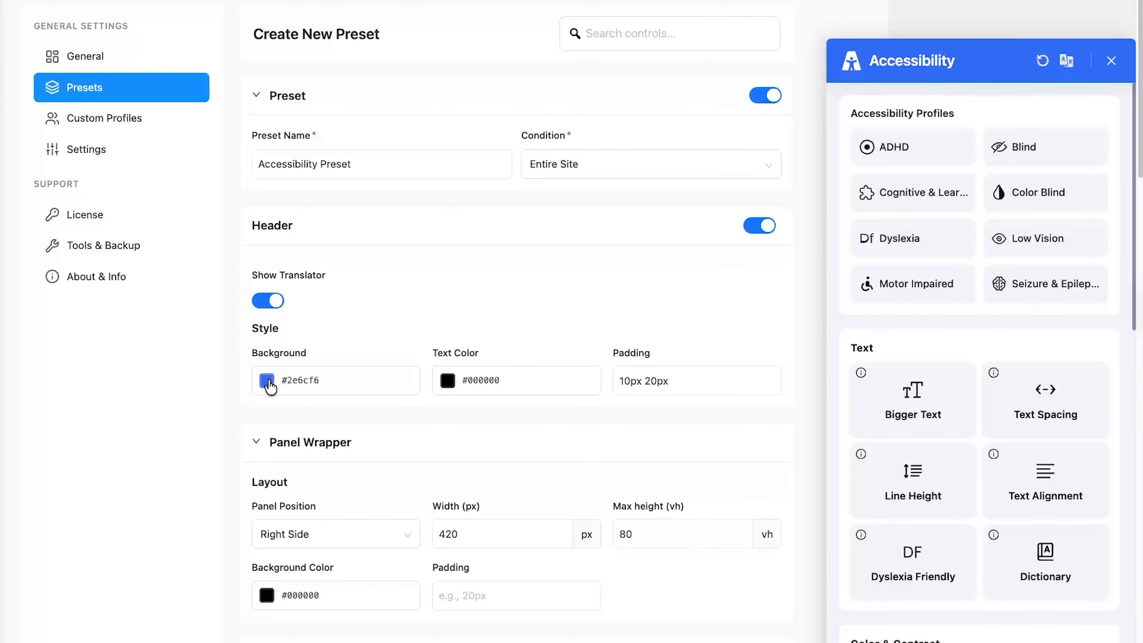
left_click(268, 382)
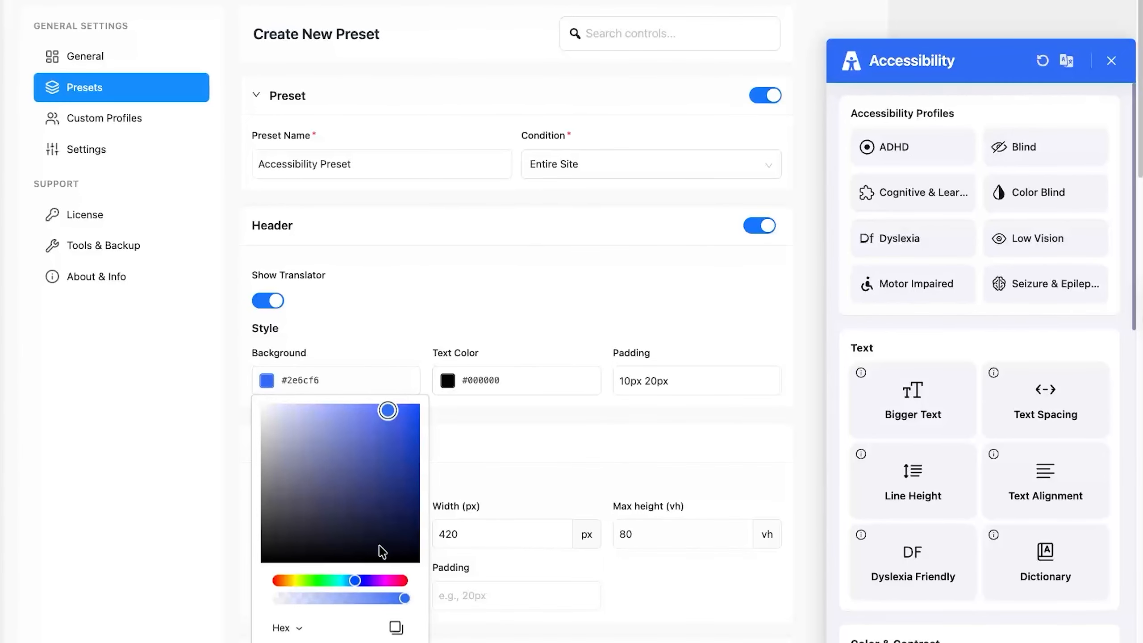
left_click_drag(355, 581, 370, 582)
left_click_drag(408, 416, 418, 407)
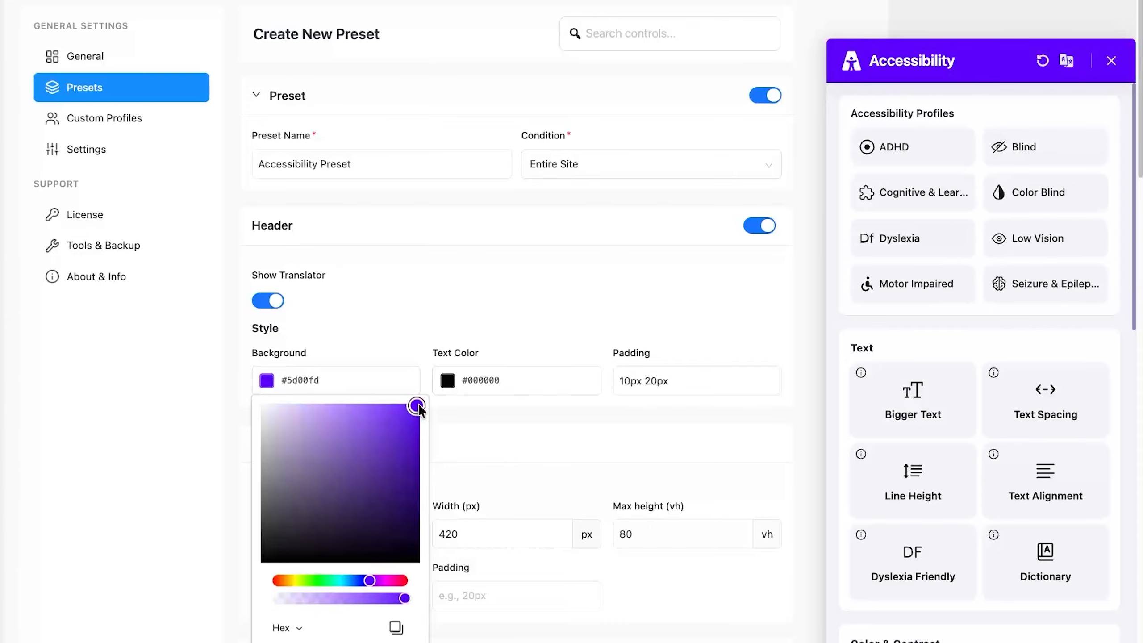
left_click(467, 332)
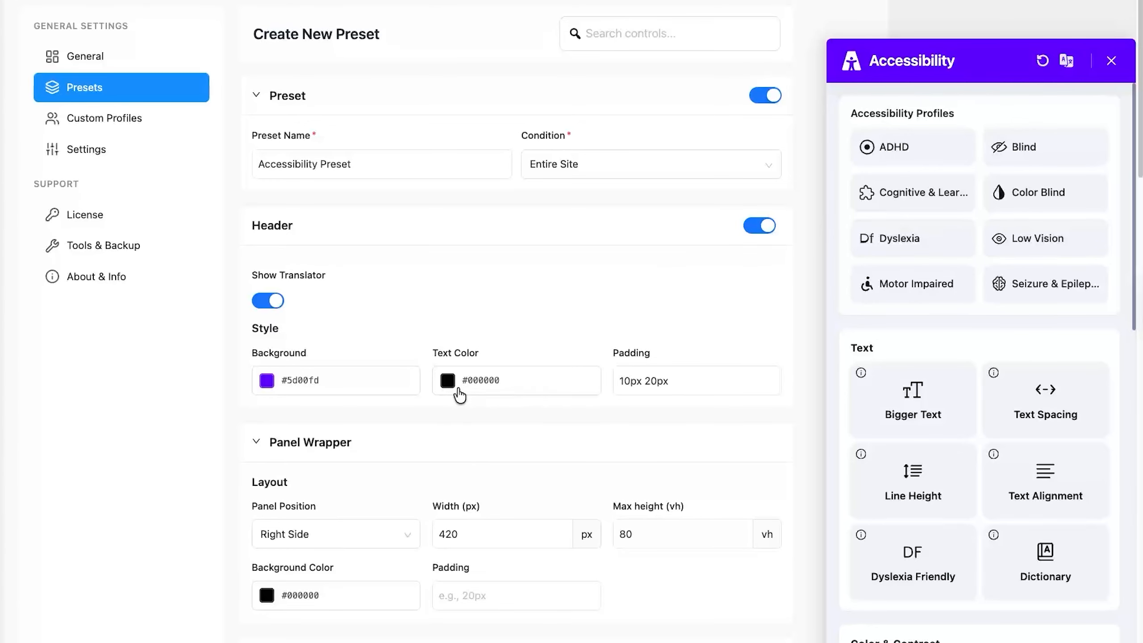
left_click(700, 381)
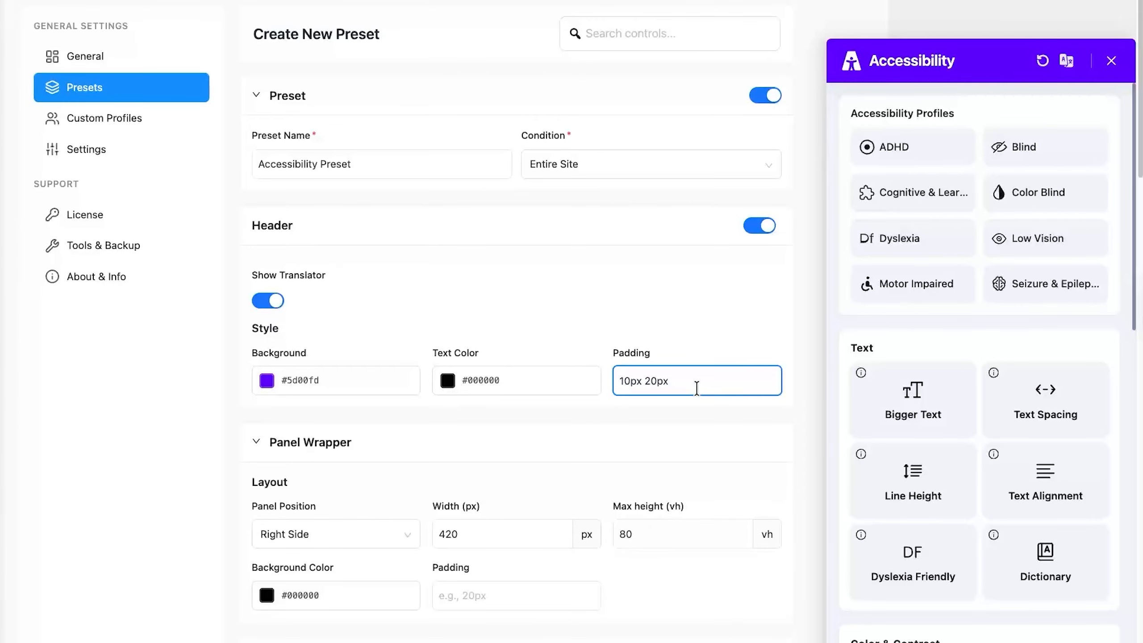
scroll(464, 323, "down", 5)
left_click(461, 322)
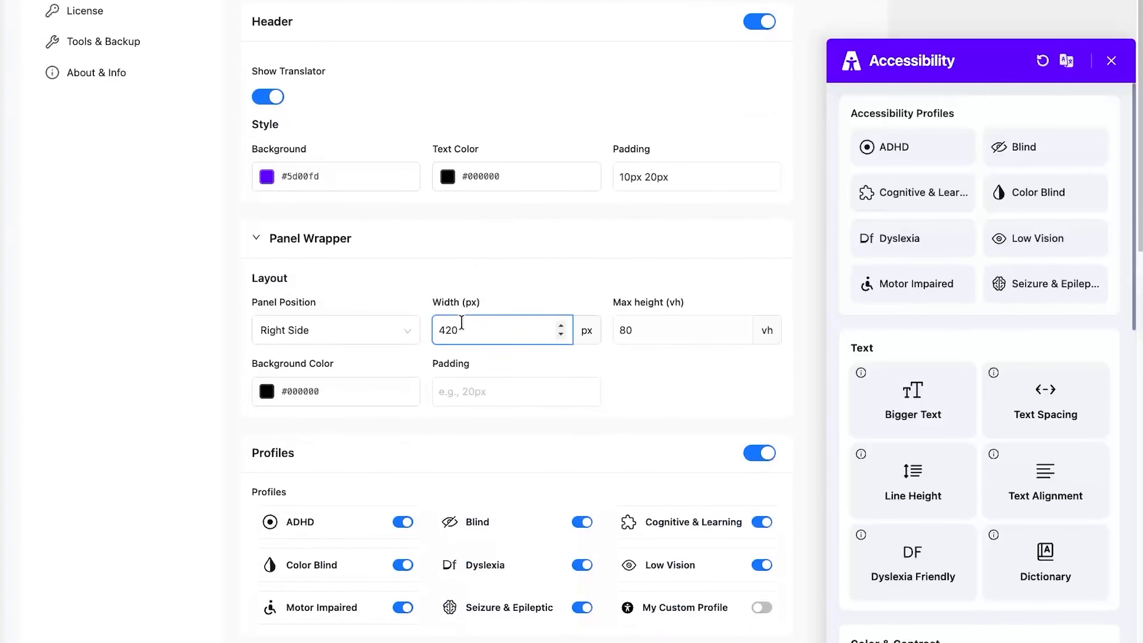
scroll(462, 322, "down", 1)
left_click(413, 289)
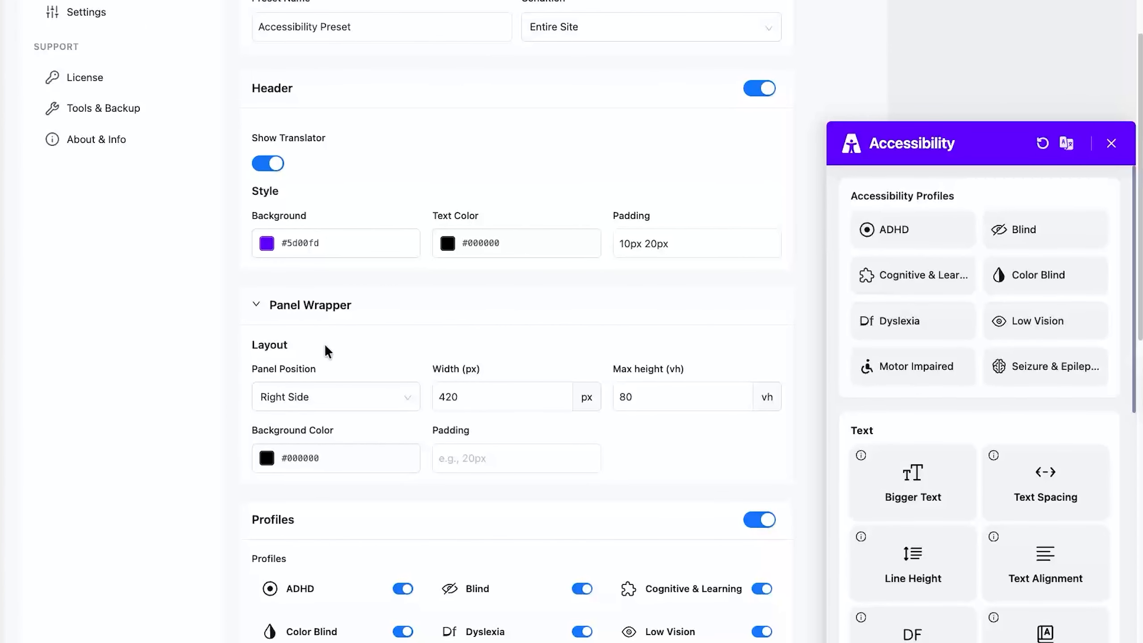
Set the panel position in the Panel Wrapper layout to Left Side
left_click(338, 393)
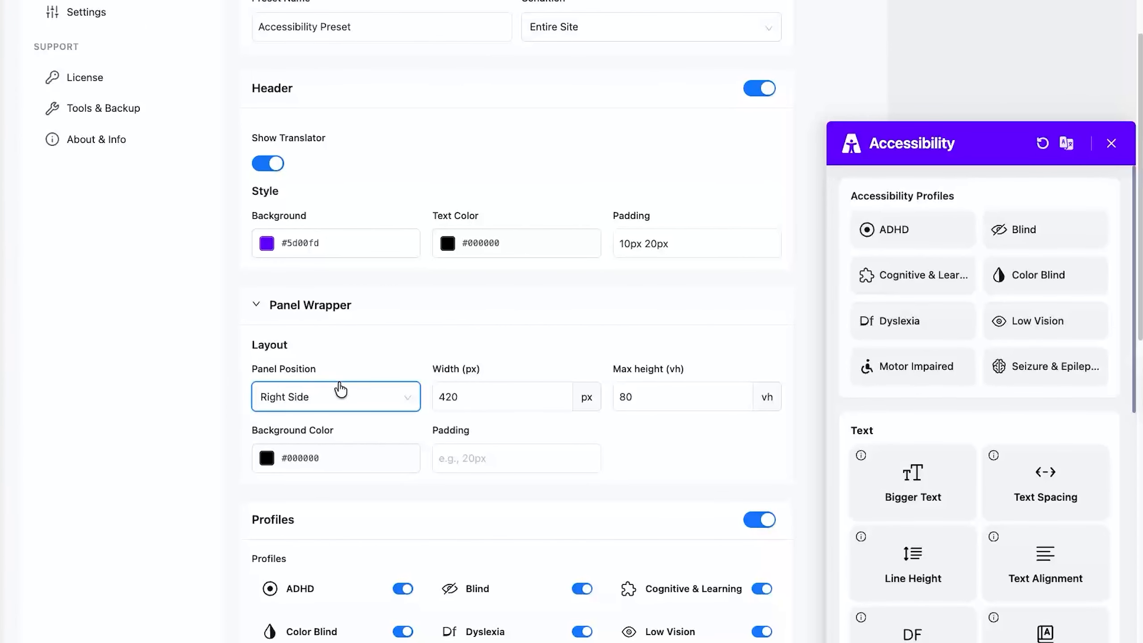
left_click(352, 404)
left_click(339, 429)
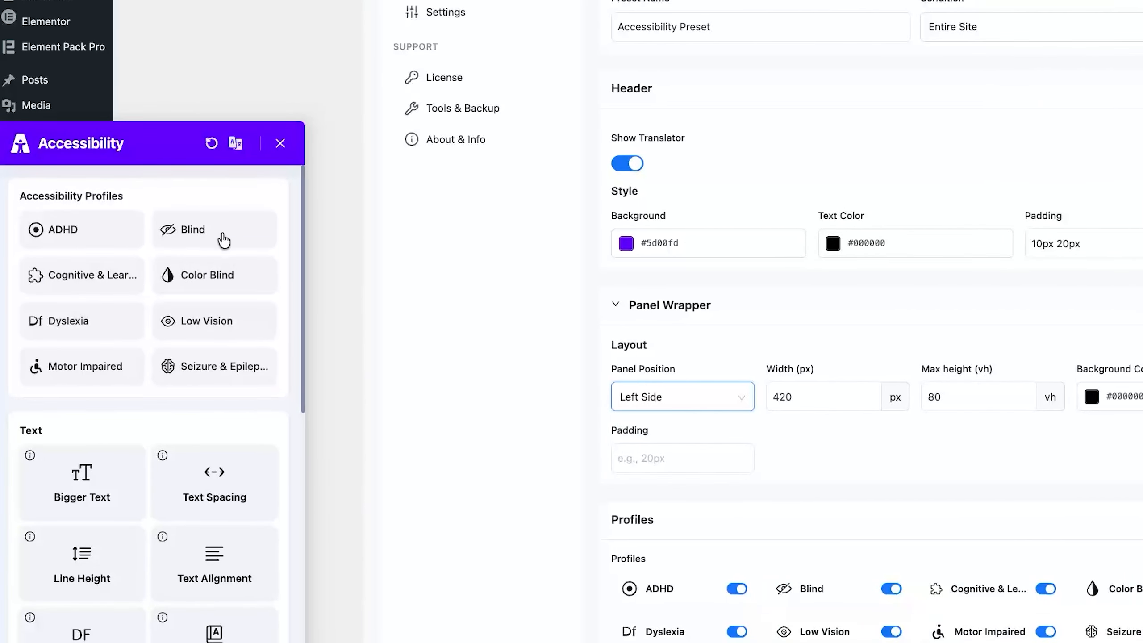
Set the Panel Wrapper's panel position to Right Side and check its width and max height settings
left_click(691, 399)
left_click(666, 453)
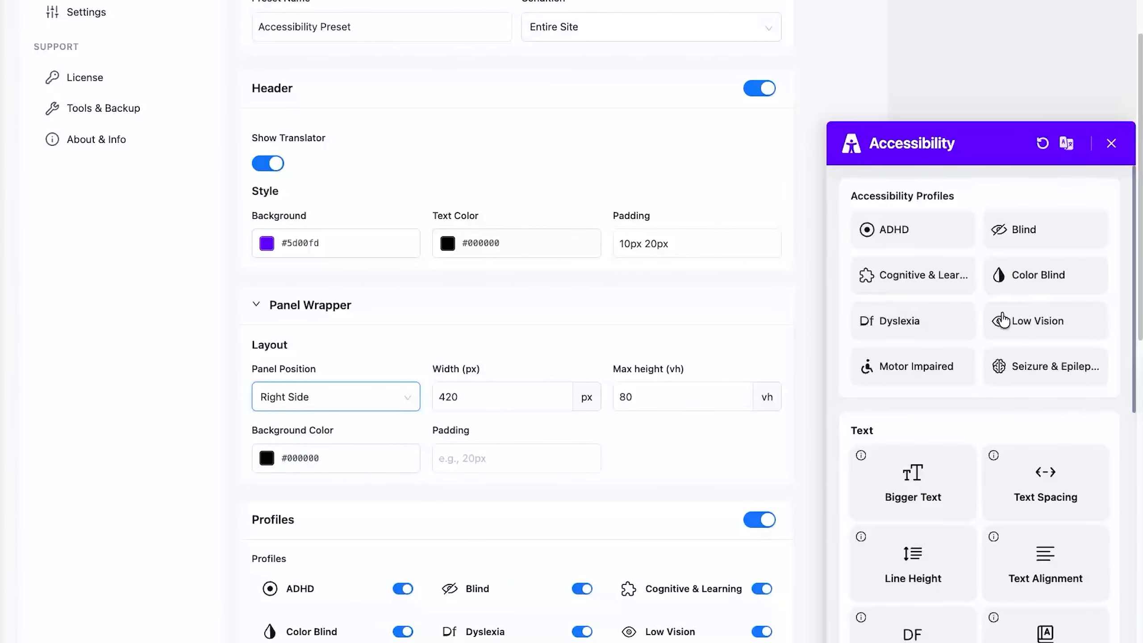
left_click(530, 408)
left_click(666, 399)
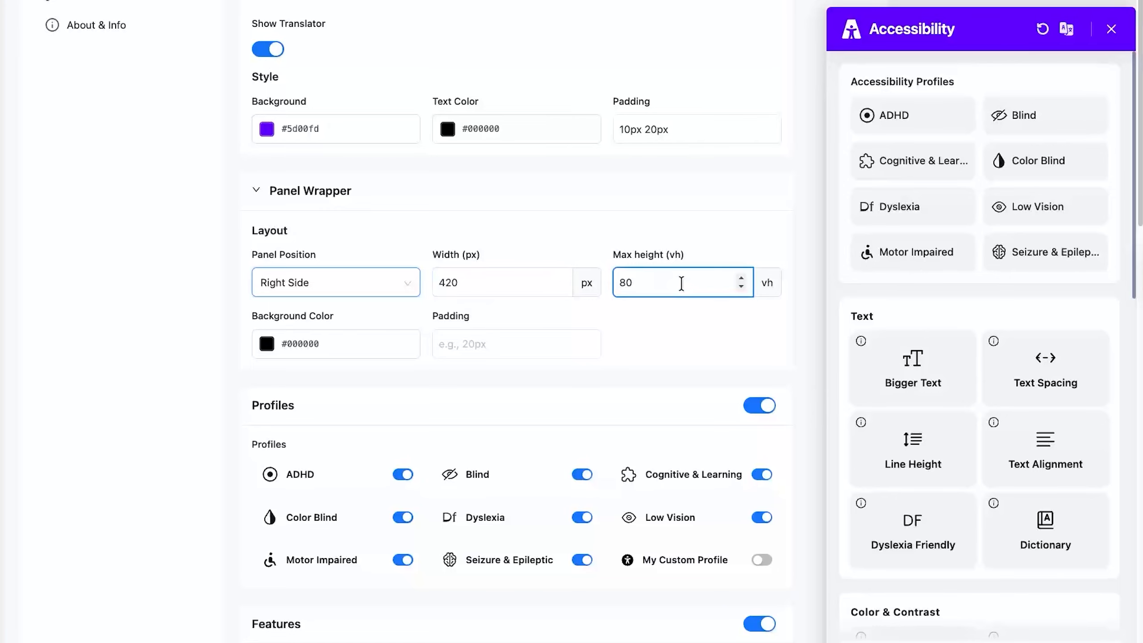
Change the Panel Wrapper's background color to the light lavender #efe6ff
left_click(339, 353)
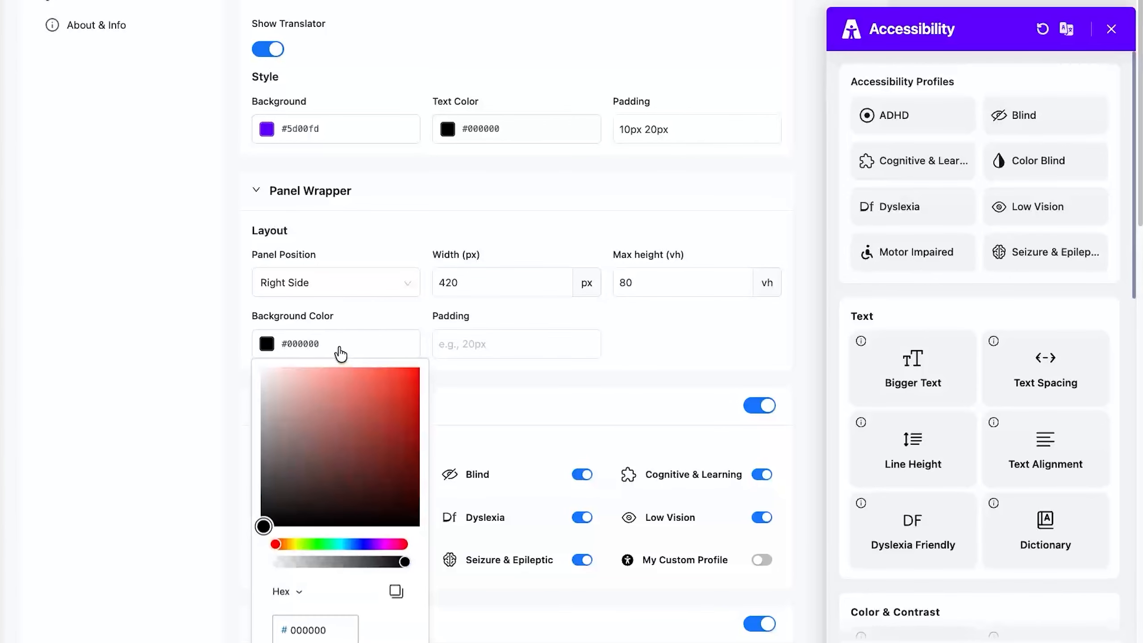
left_click_drag(283, 502, 252, 383)
left_click_drag(353, 544, 370, 545)
left_click_drag(294, 377, 279, 365)
left_click(515, 398)
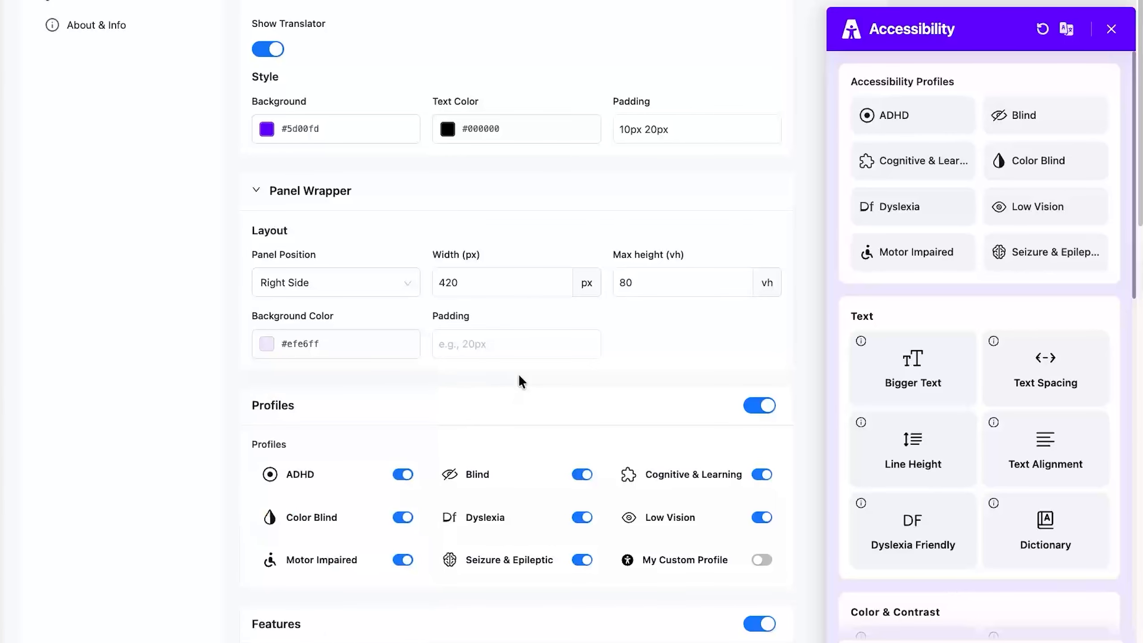
left_click(456, 344)
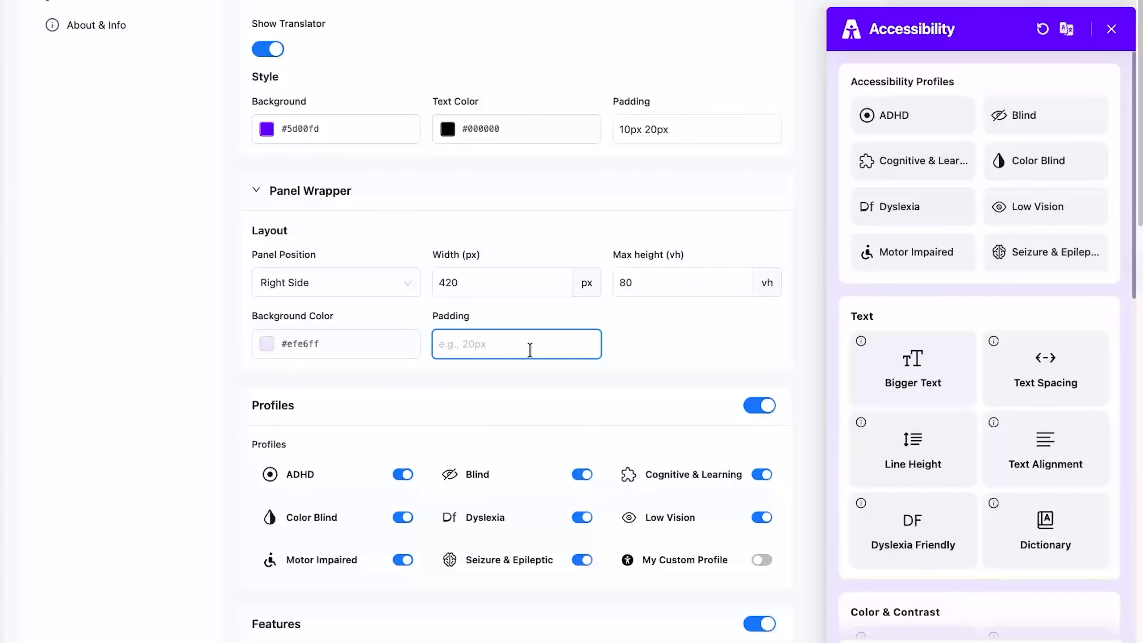
Disable the Low Vision, Seizure & Epileptic and Motor Impaired profiles and enable My Custom Profile
scroll(530, 351, "down", 5)
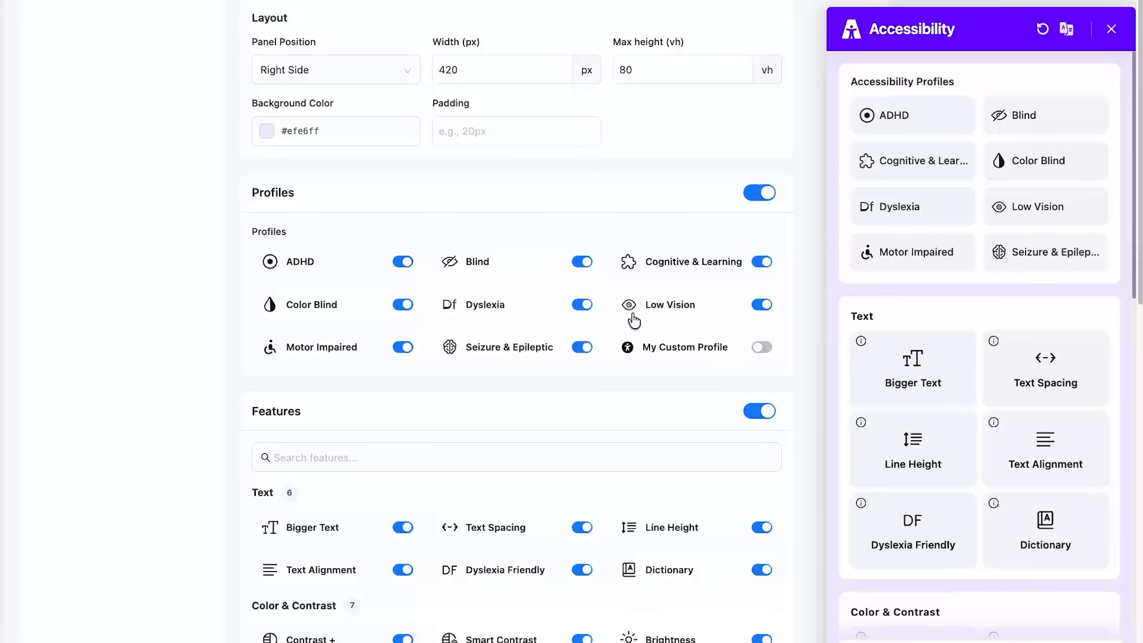
left_click(766, 308)
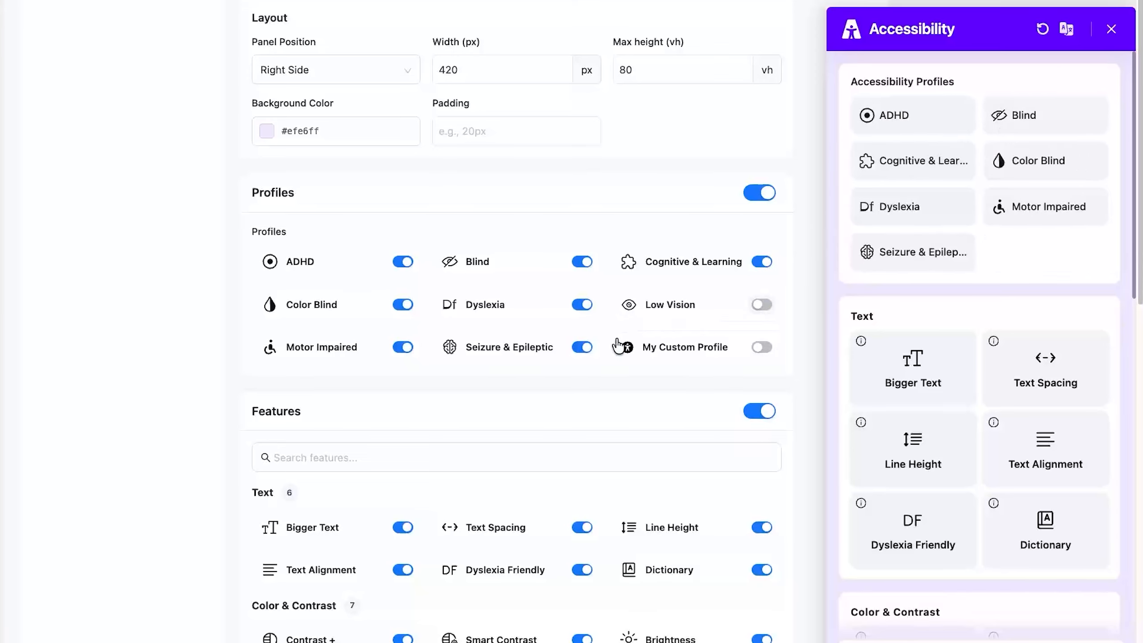
left_click(579, 355)
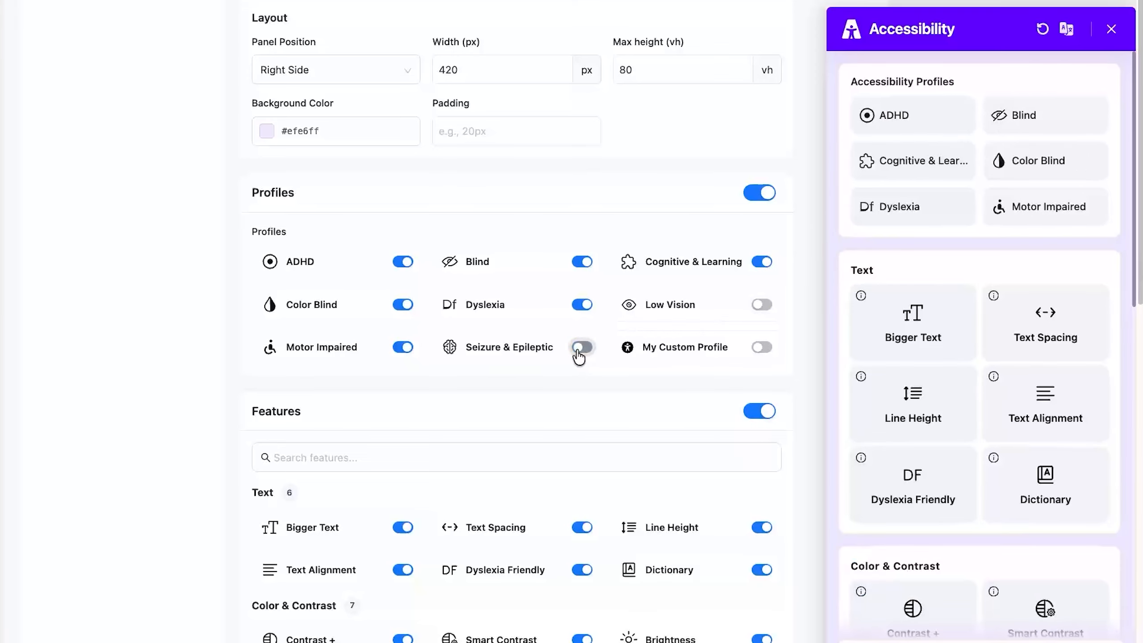
left_click(405, 352)
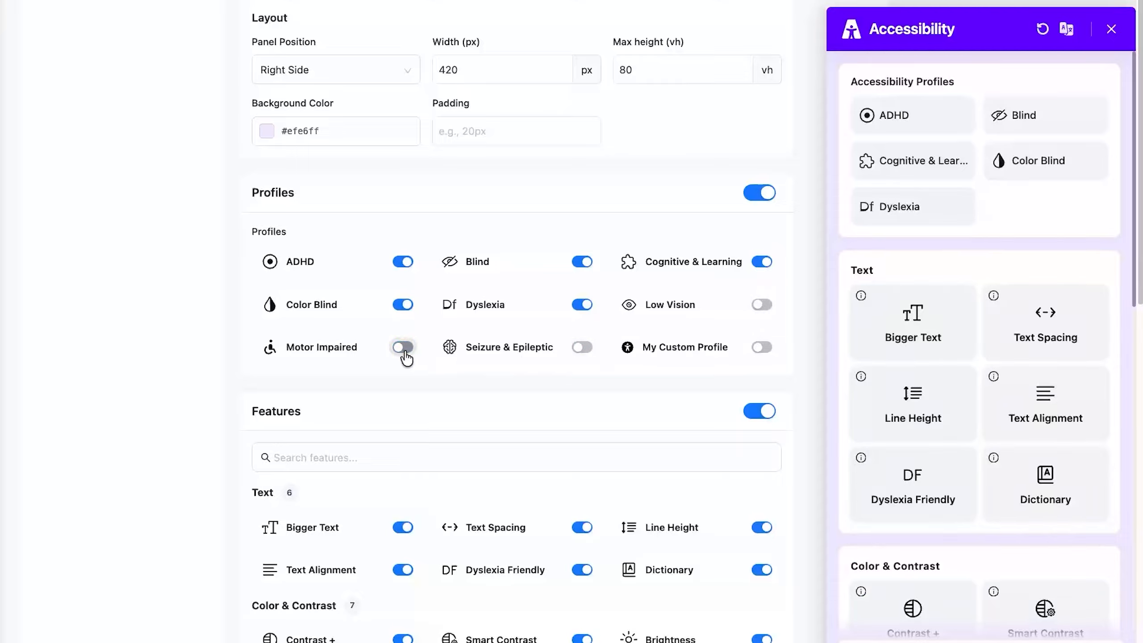
left_click(764, 350)
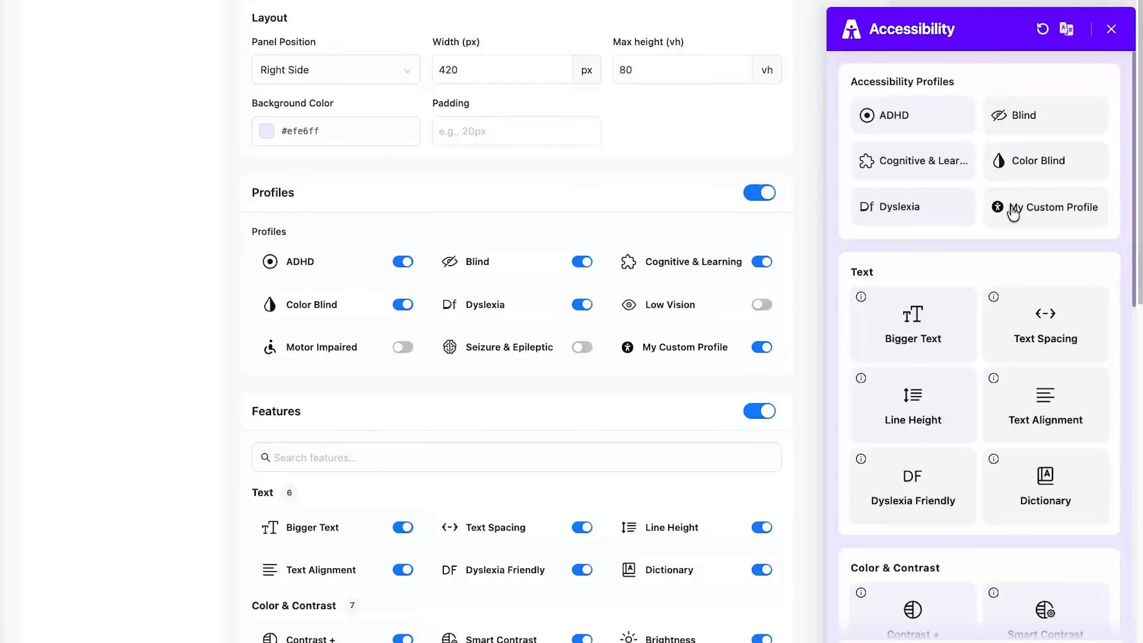
Disable the Dictionary and Line Height features in the Text group
scroll(572, 261, "down", 1)
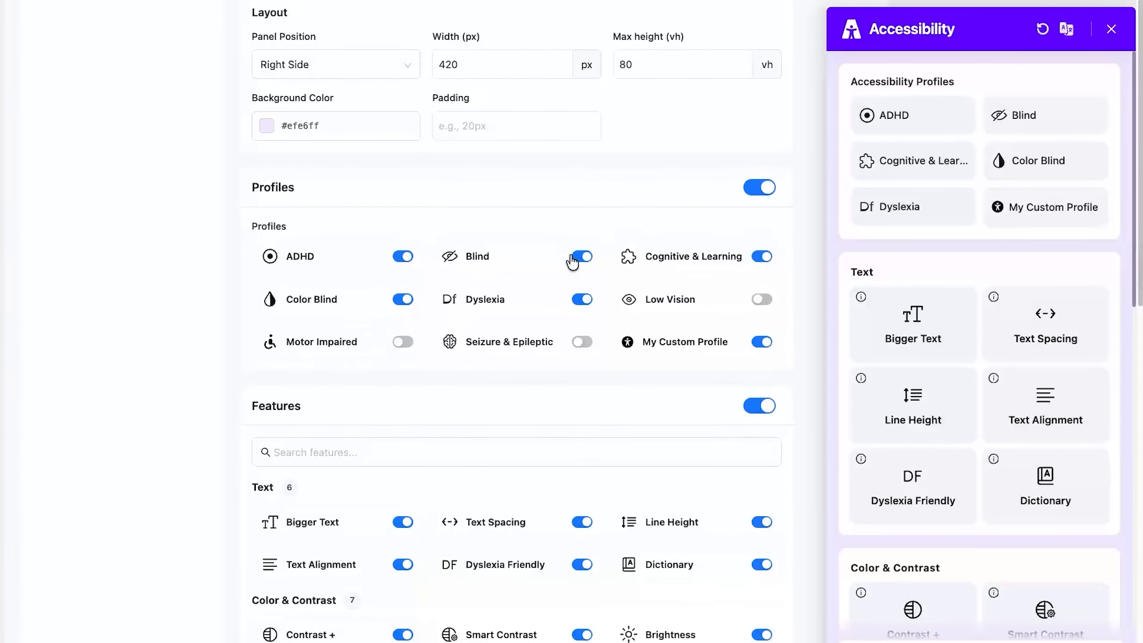
scroll(573, 261, "down", 10)
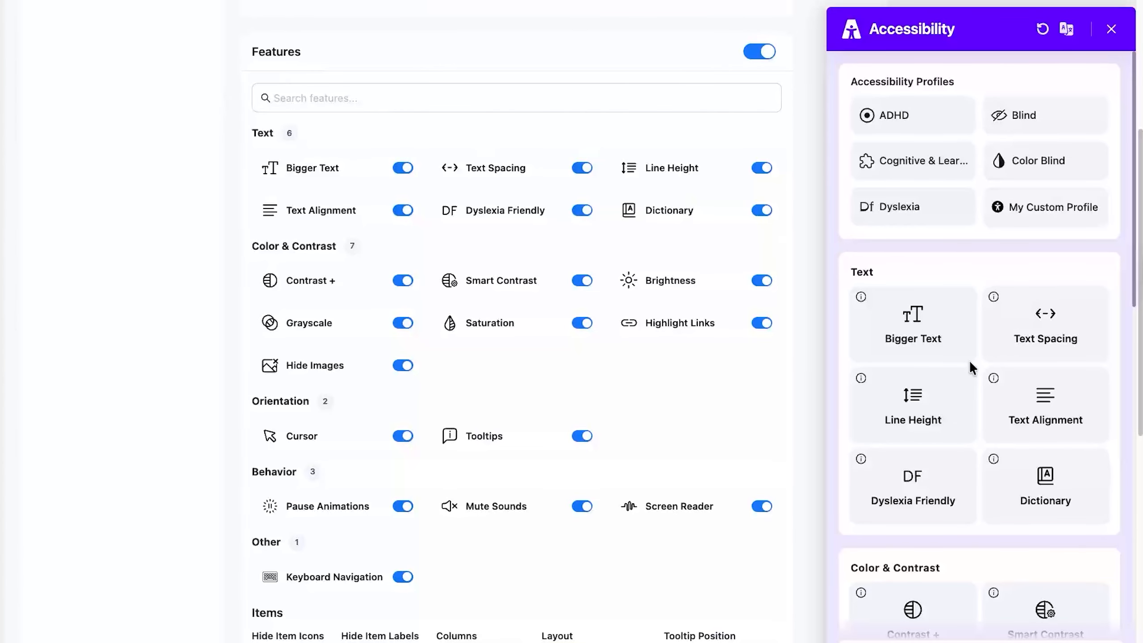
scroll(969, 361, "down", 3)
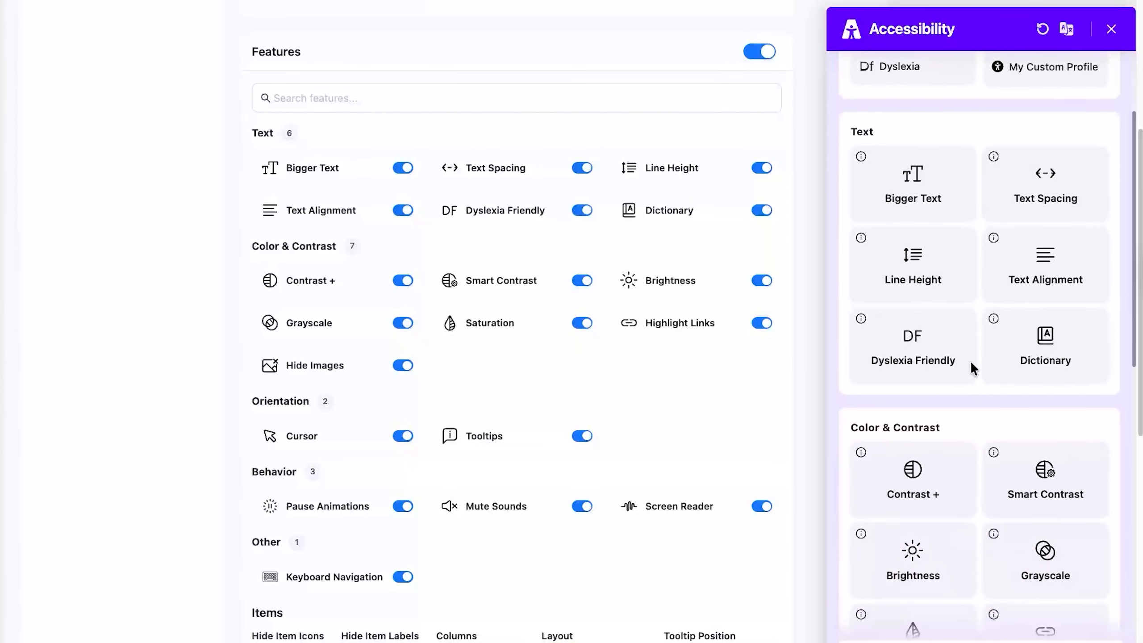
scroll(1022, 288, "down", 1)
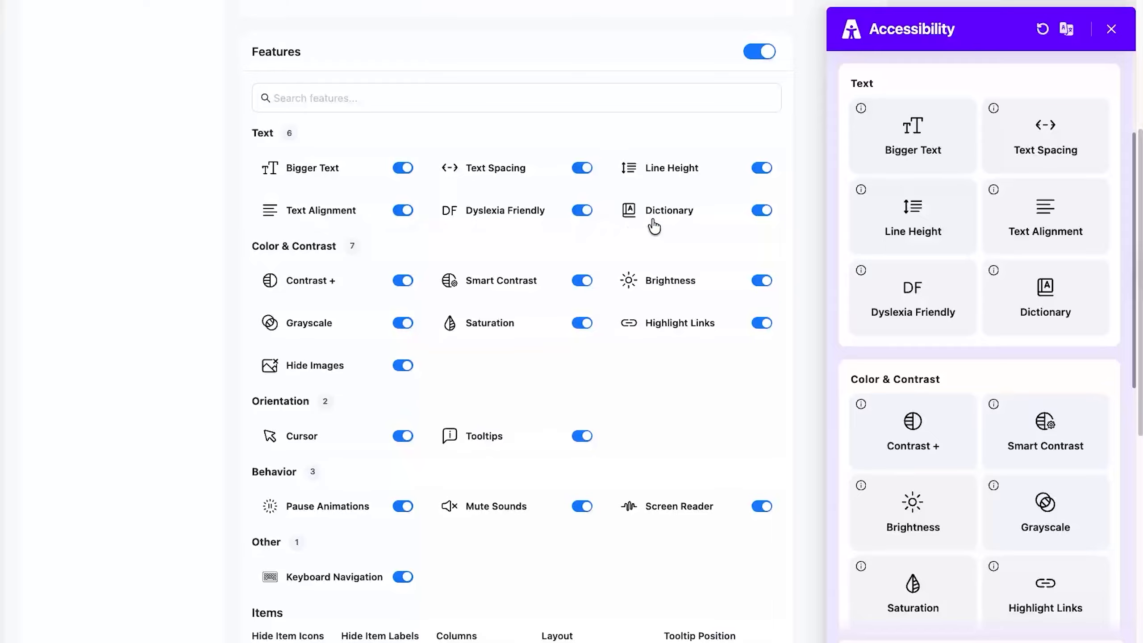
left_click(762, 210)
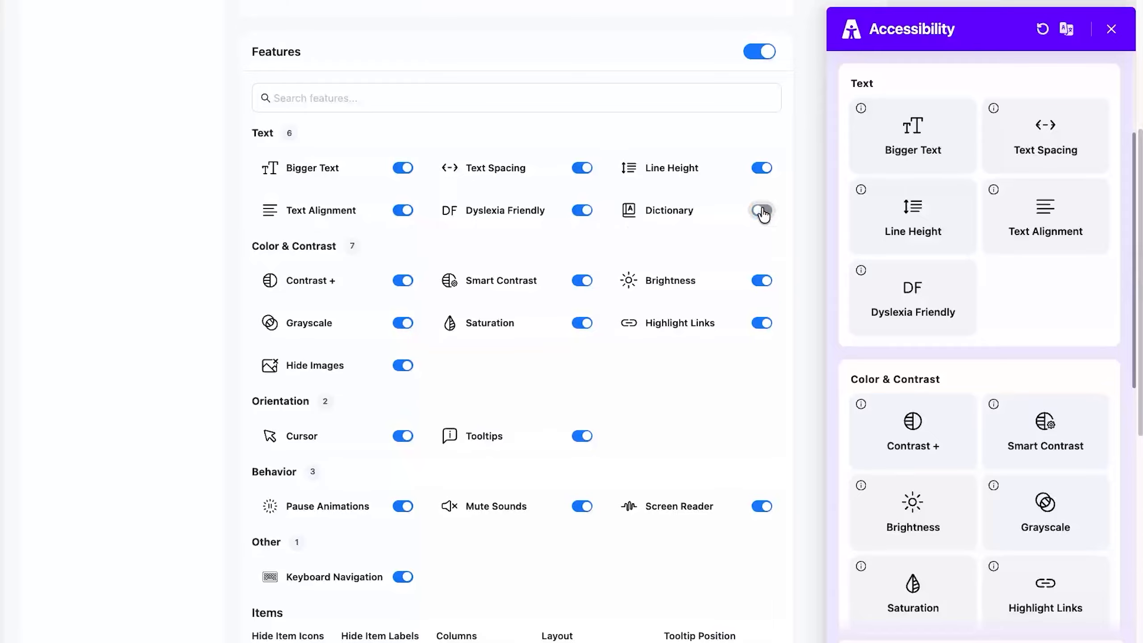
left_click(762, 168)
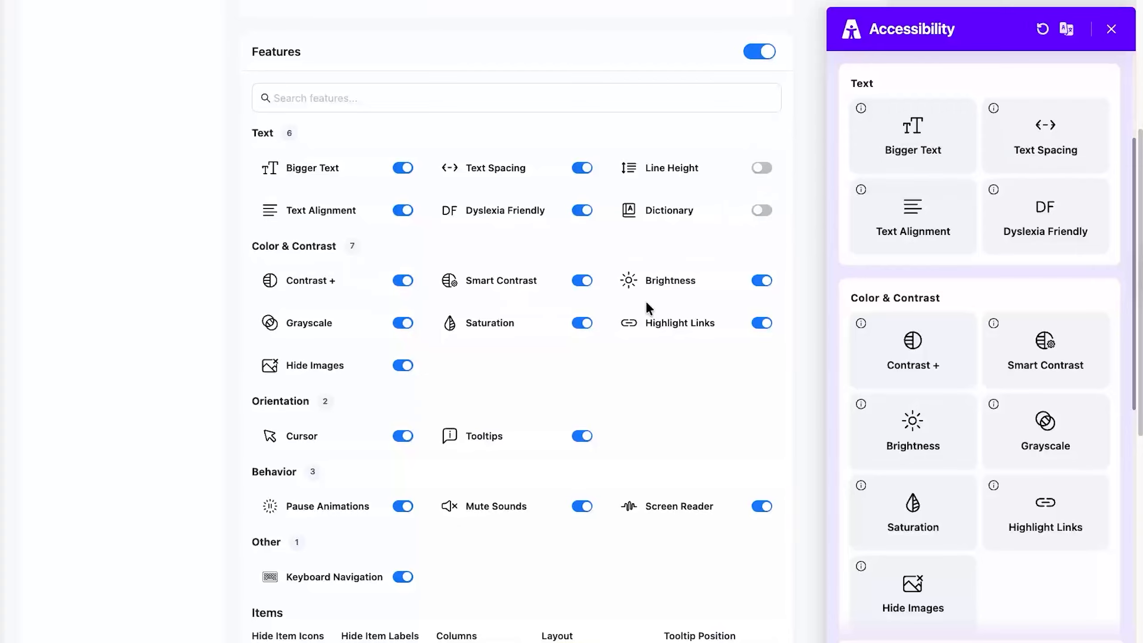
Disable the Grayscale, Saturation and Smart Contrast features in the Color & Contrast group
left_click(402, 322)
left_click(582, 323)
left_click(582, 281)
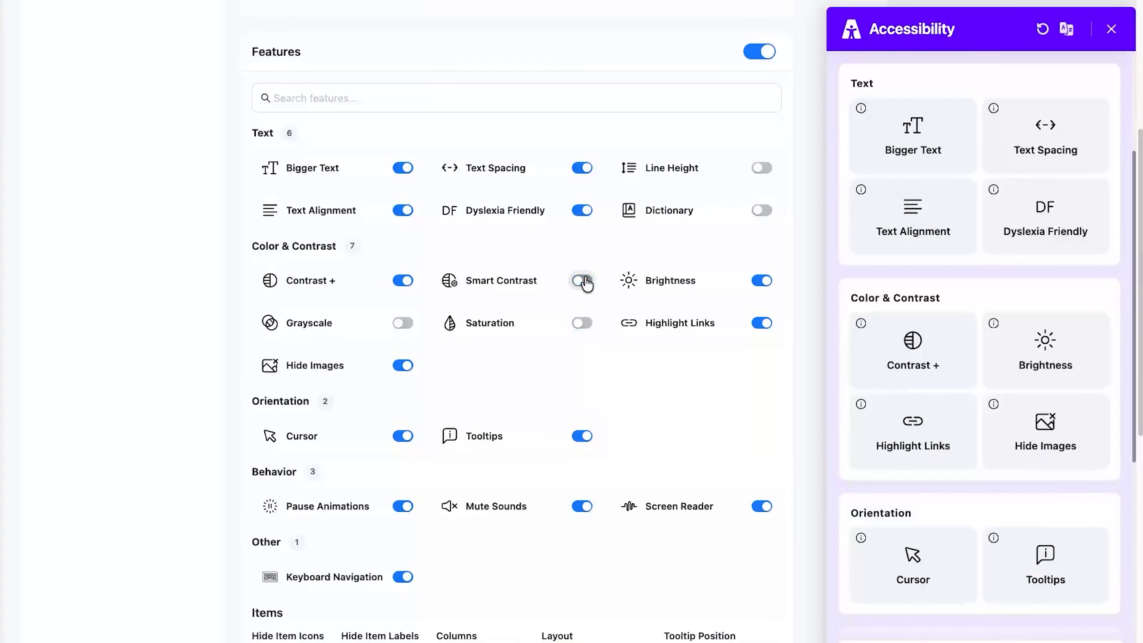
Disable the Screen Reader feature under Behavior and the Keyboard Navigation feature under Other
scroll(517, 406, "down", 4)
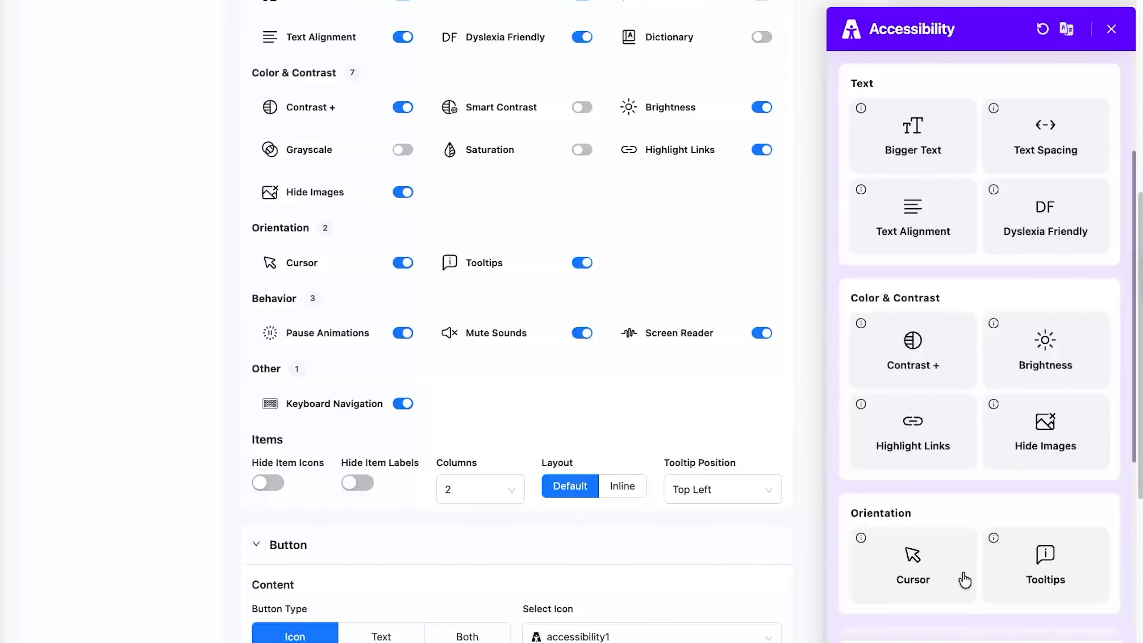
scroll(556, 386, "down", 2)
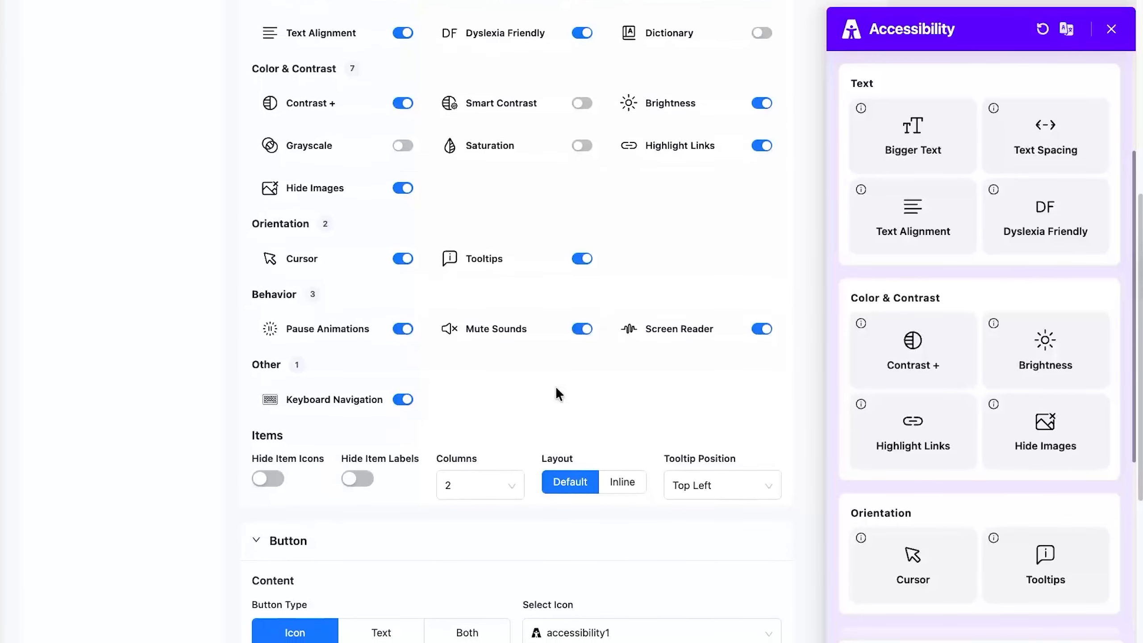
scroll(912, 371, "down", 7)
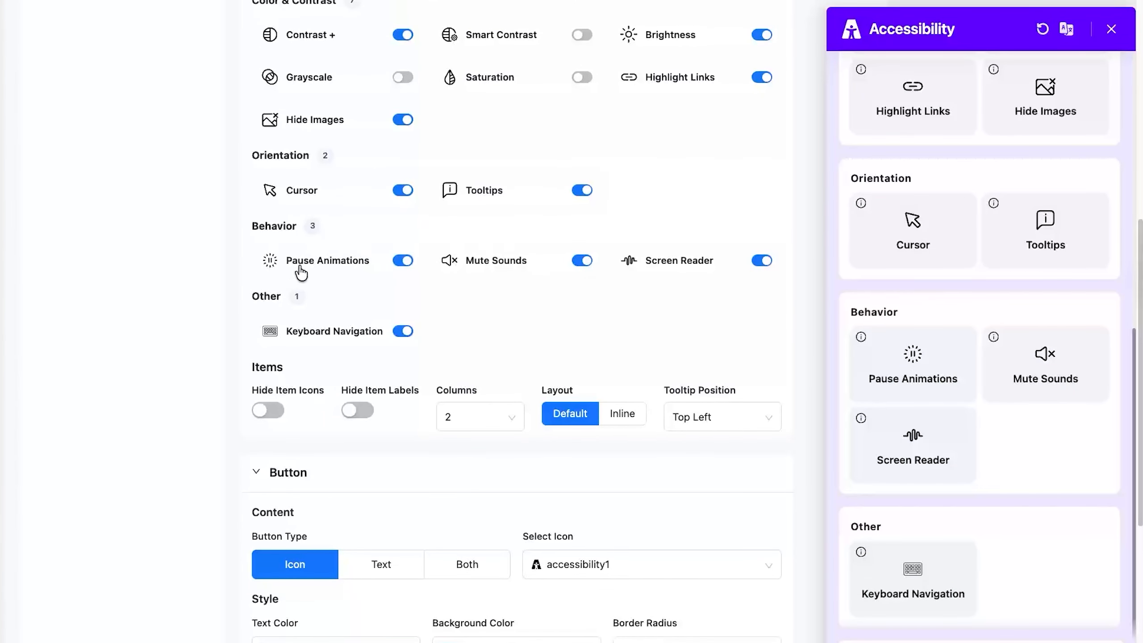
left_click(762, 260)
left_click(403, 331)
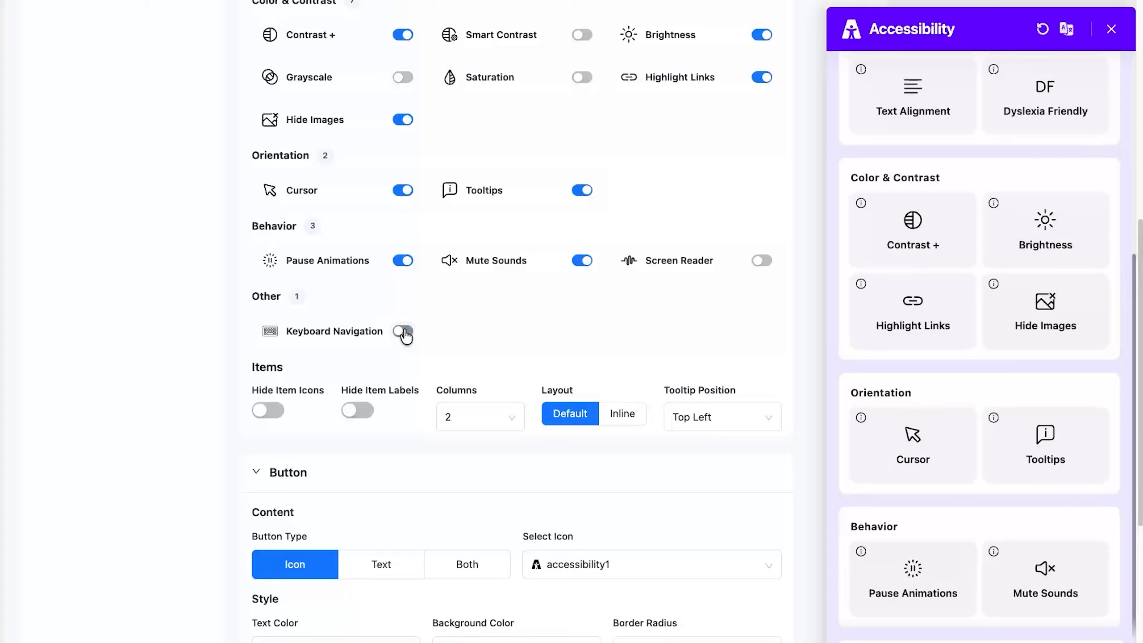